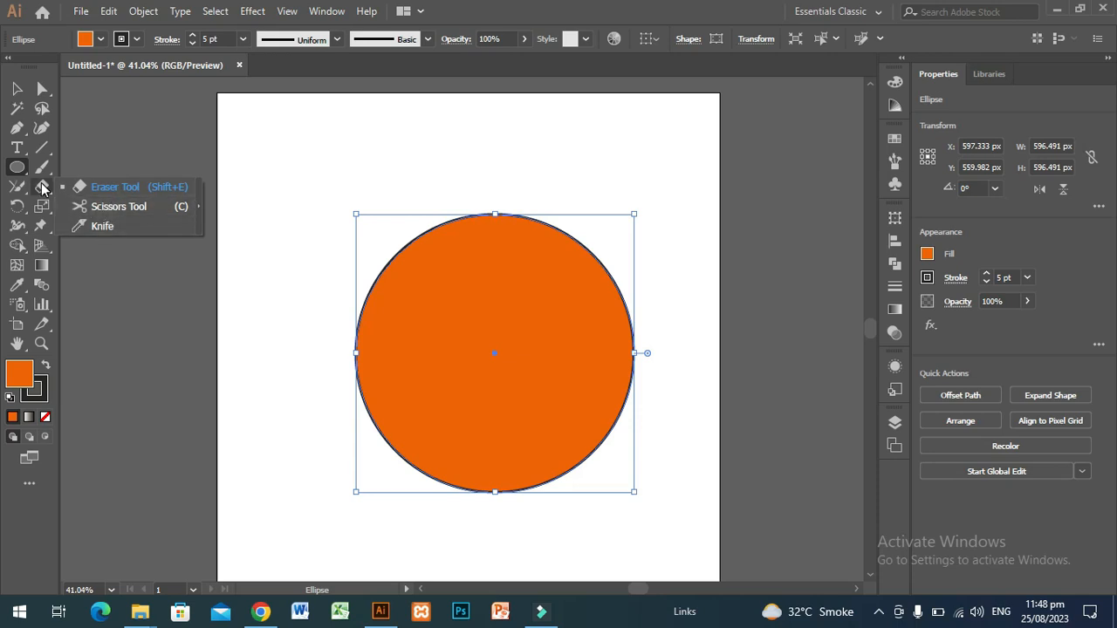
Step: Erase a curved diagonal band across the orange circle with the Eraser tool, splitting it in two, and select the upper piece
left_click(122, 188)
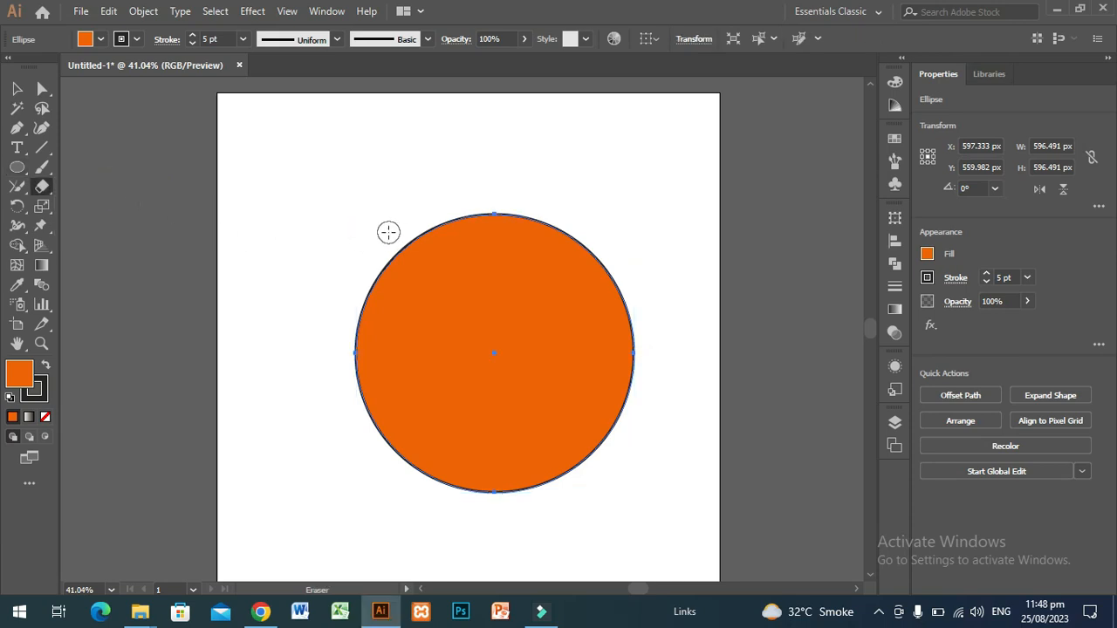
mouse_move(388, 231)
left_mouse_down()
mouse_move(457, 316)
mouse_move(599, 371)
mouse_move(711, 346)
mouse_move(736, 314)
left_mouse_up()
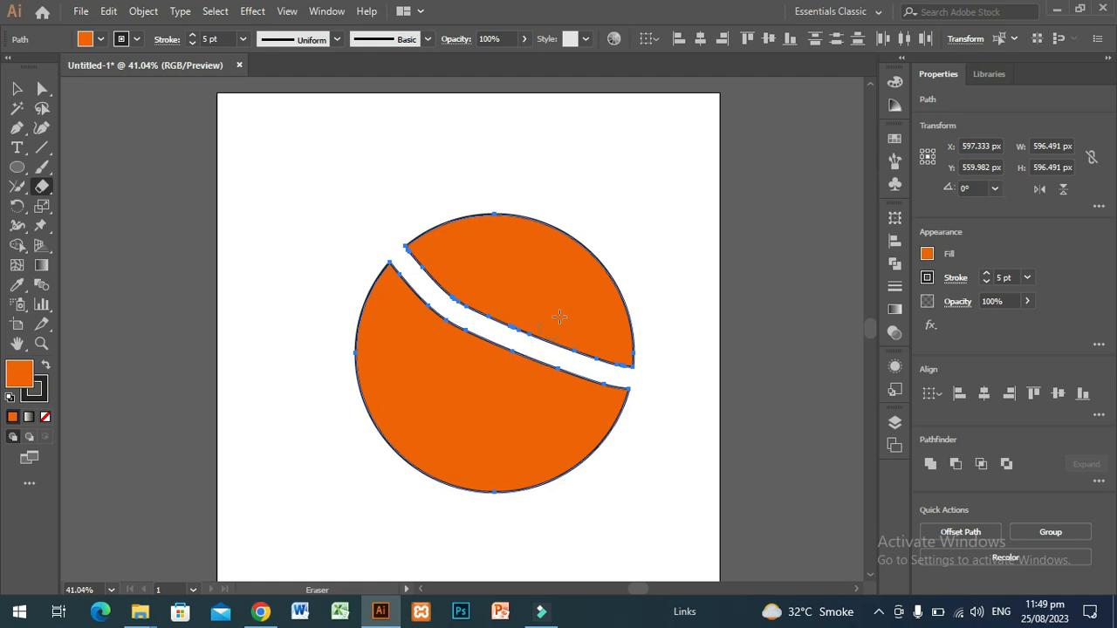
left_click(20, 92)
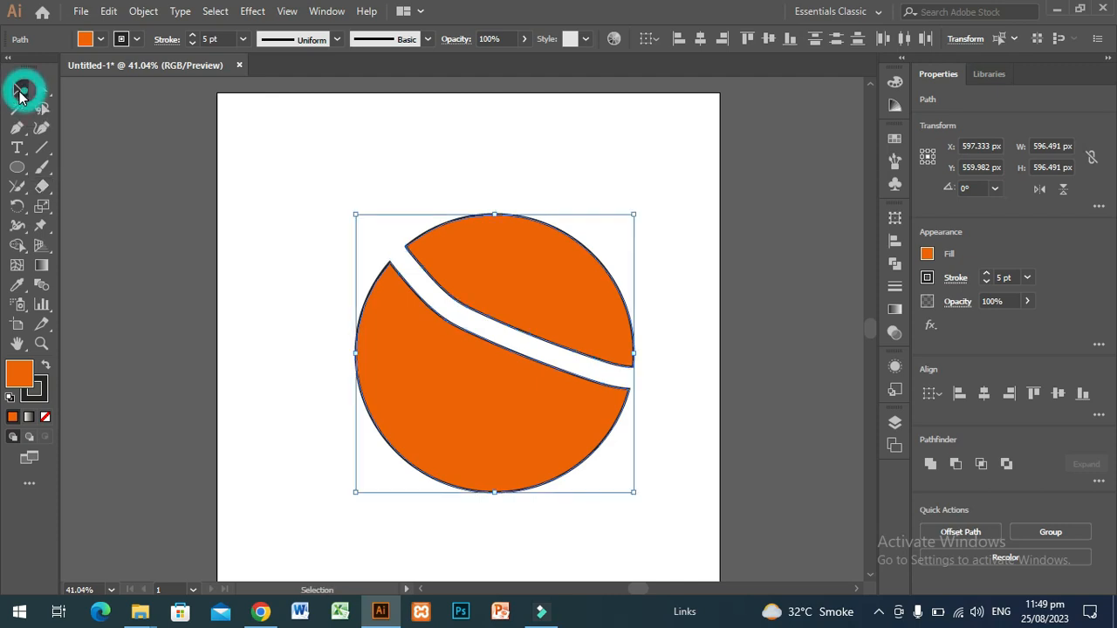
left_click(272, 349)
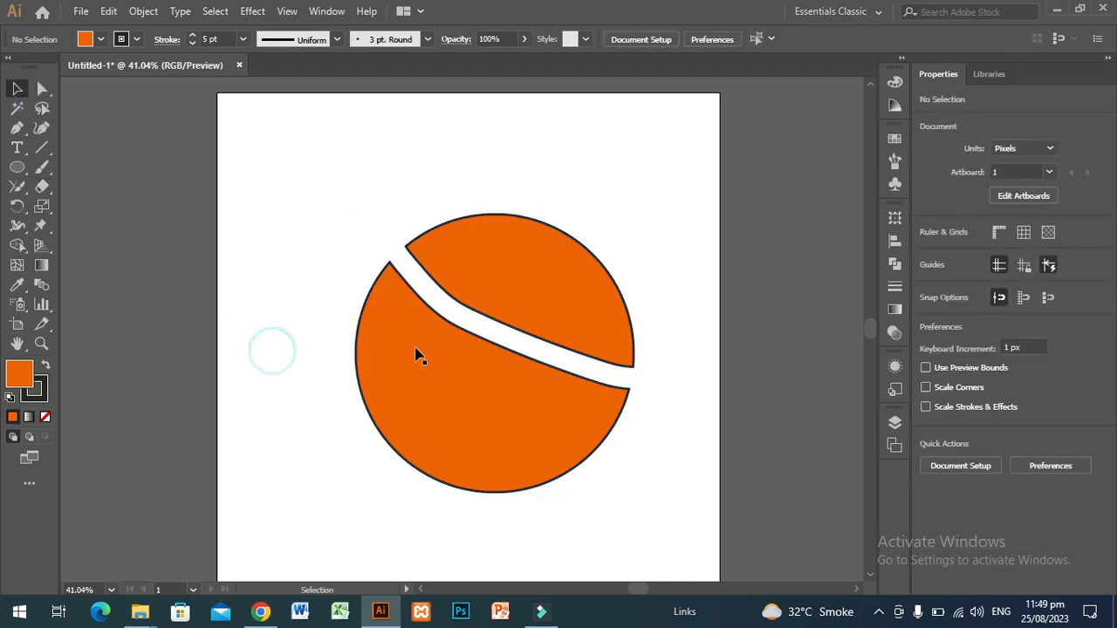
left_click(551, 321)
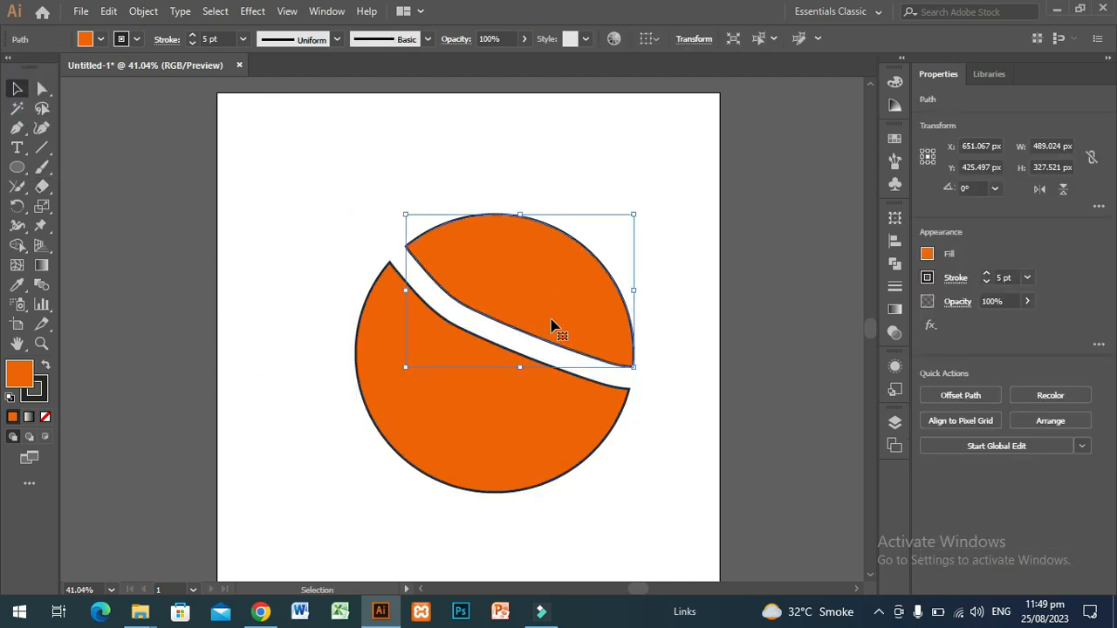
Step: Erase a second diagonal band across the circle's lower piece, splitting it in two, and check the separate pieces, ending with the topmost one selected
left_click(477, 437)
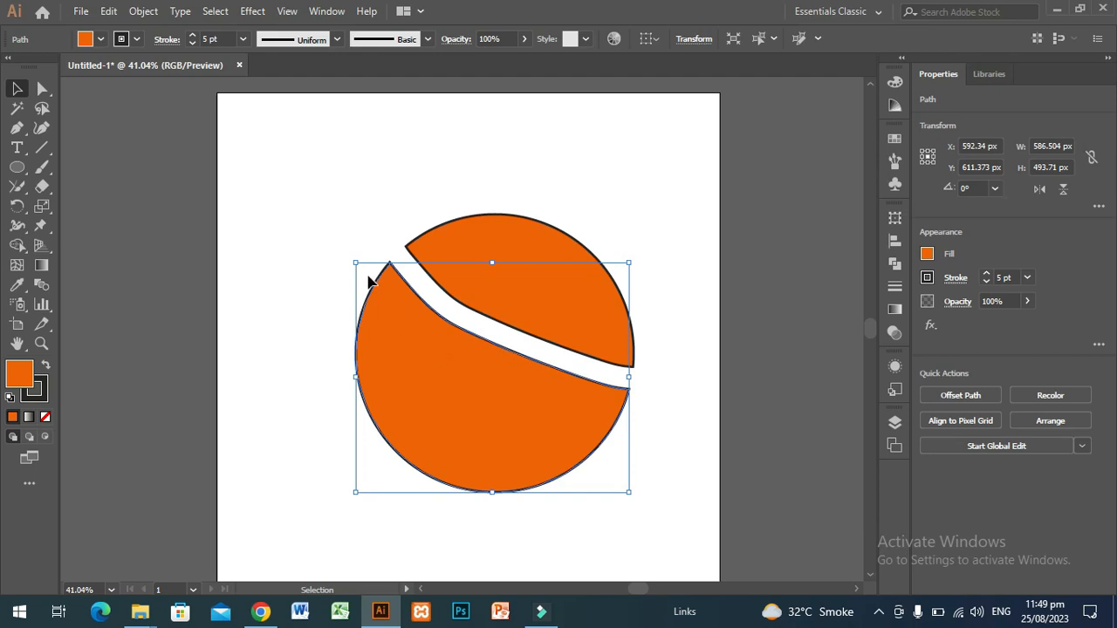
left_click(41, 186)
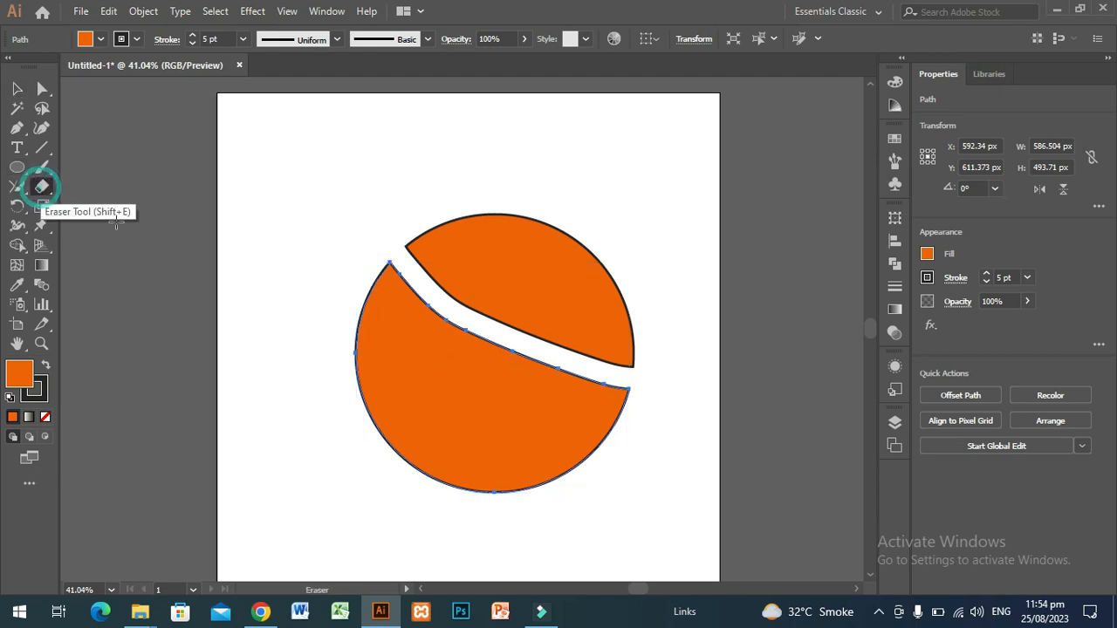
mouse_move(349, 315)
left_mouse_down()
mouse_move(411, 375)
mouse_move(525, 439)
mouse_move(646, 454)
left_mouse_up()
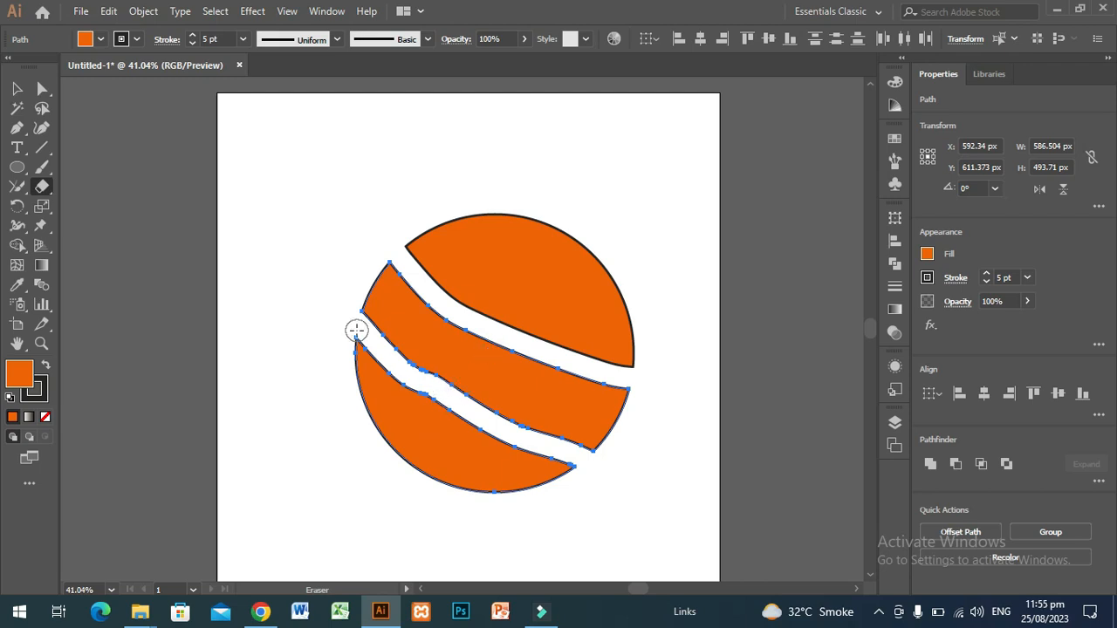
left_click(15, 91)
left_click(287, 215)
left_click(549, 298)
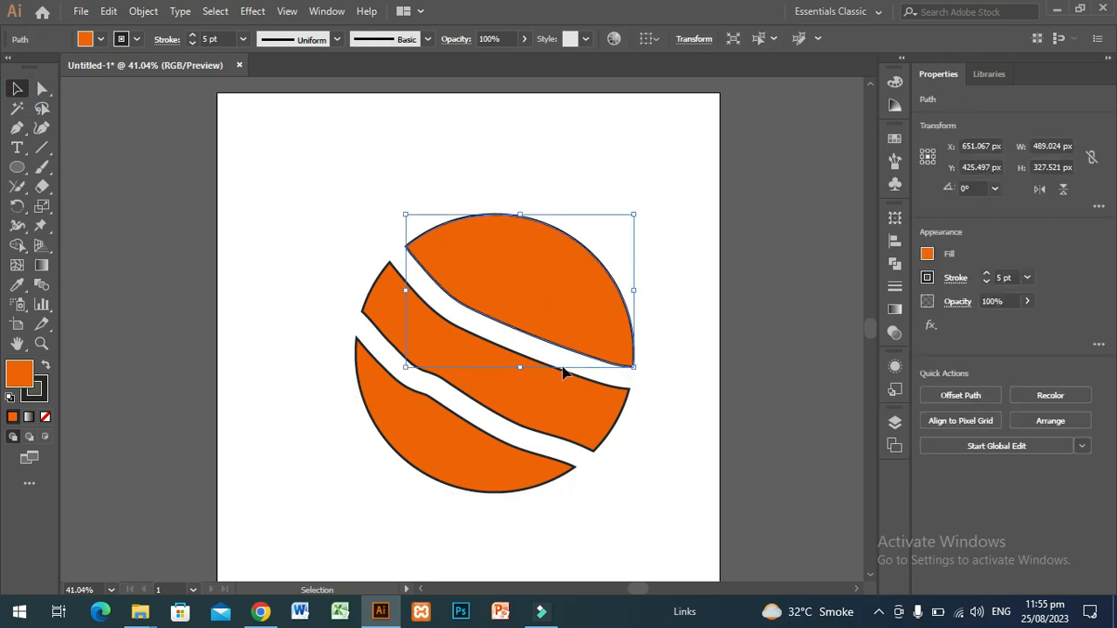
left_click(571, 394)
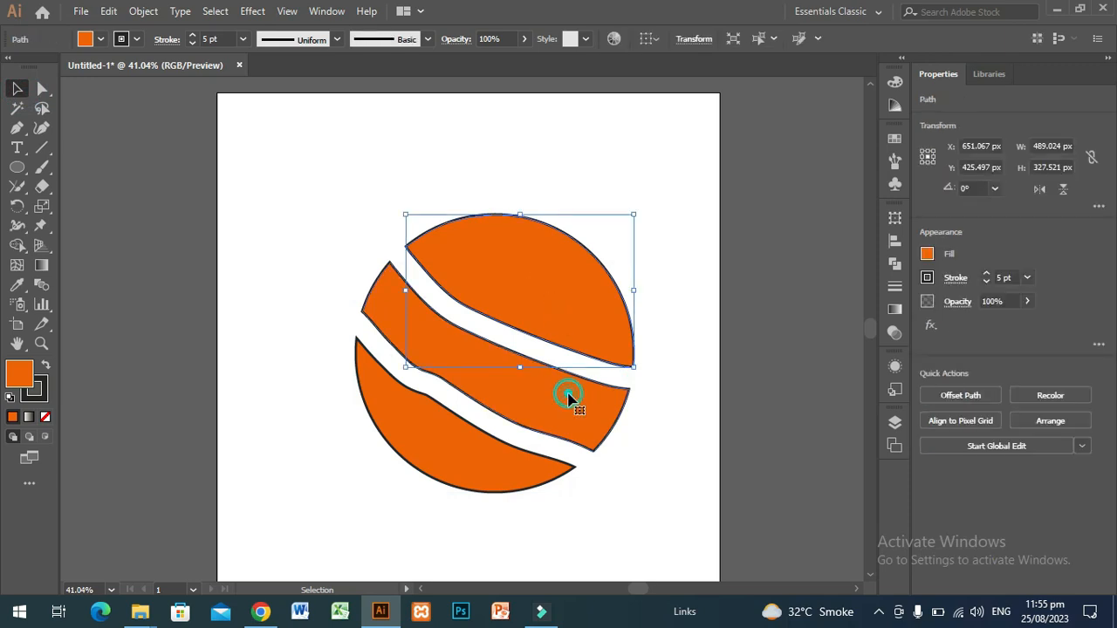
left_click(489, 479)
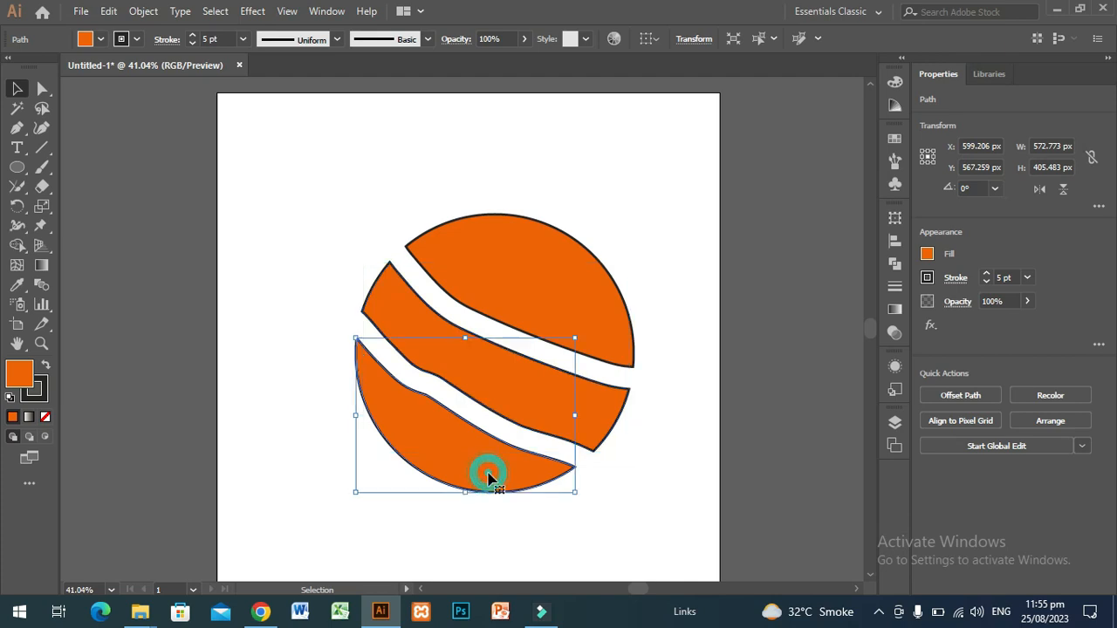
left_click(538, 297)
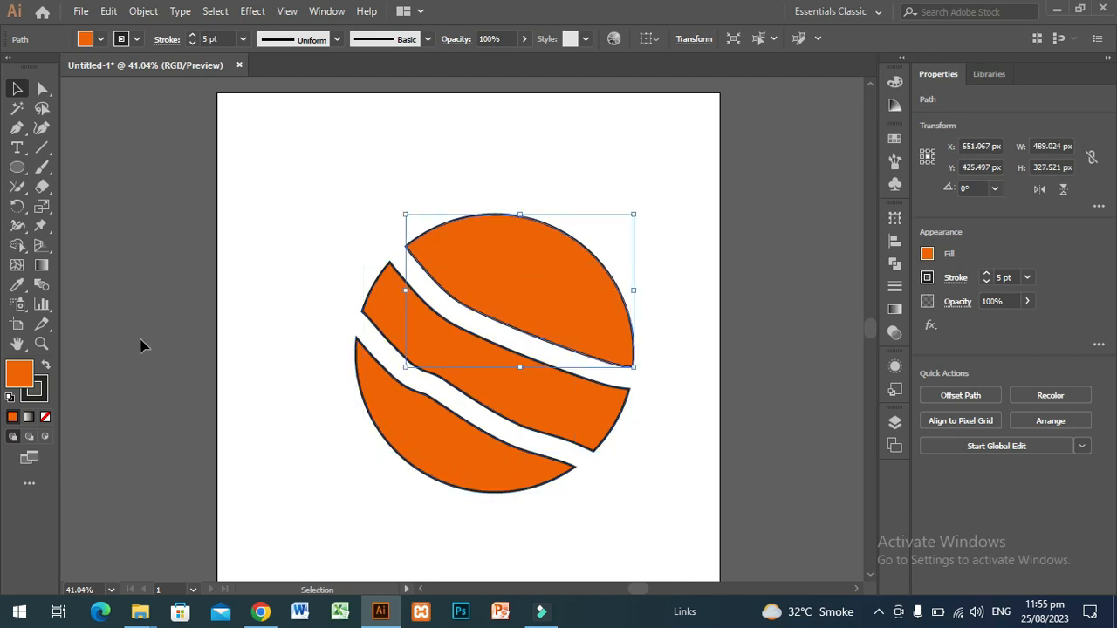
double_click(15, 379)
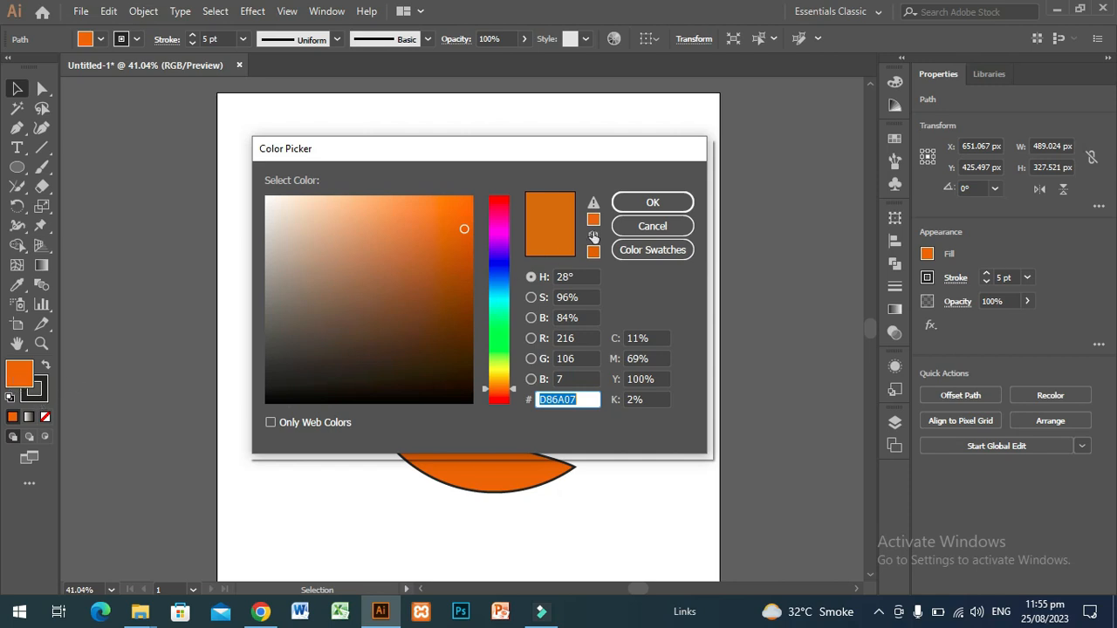
left_click(632, 229)
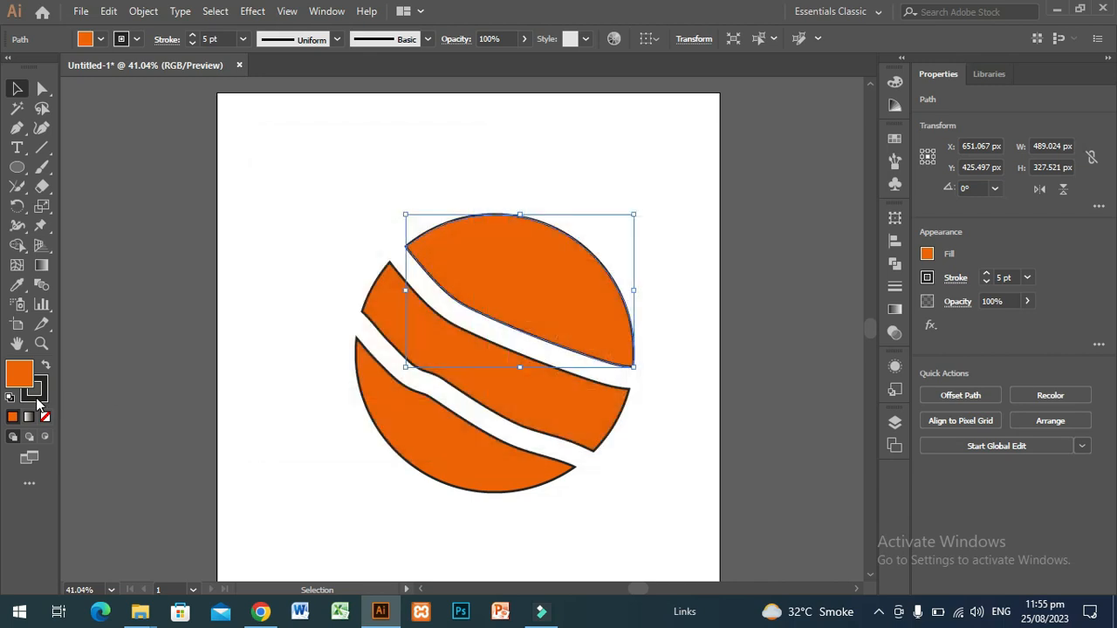
left_click(36, 398)
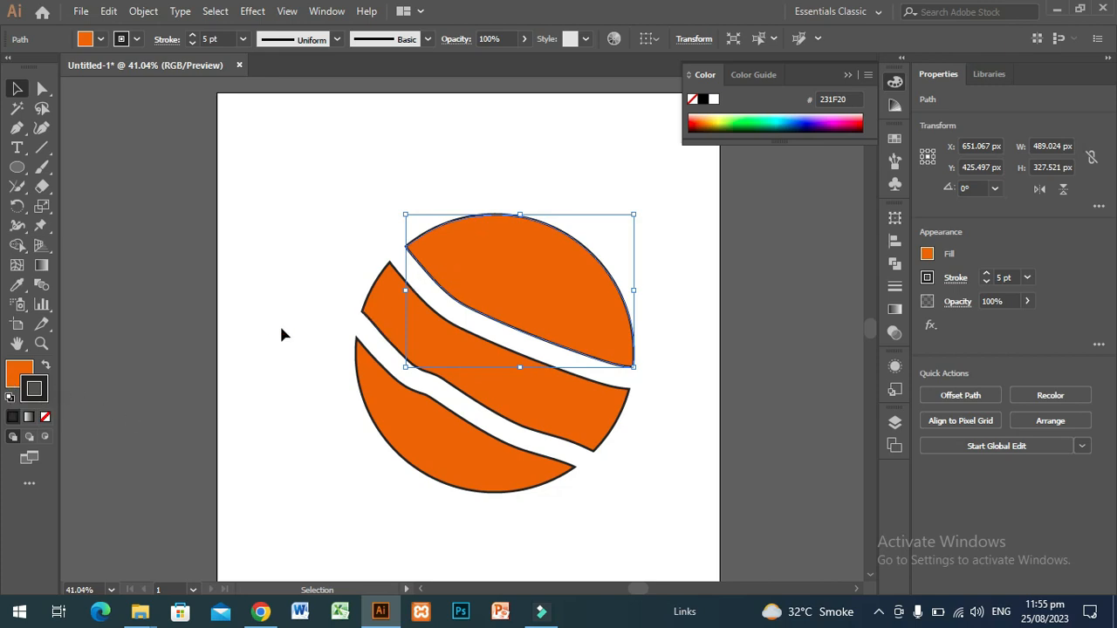
left_click(14, 382)
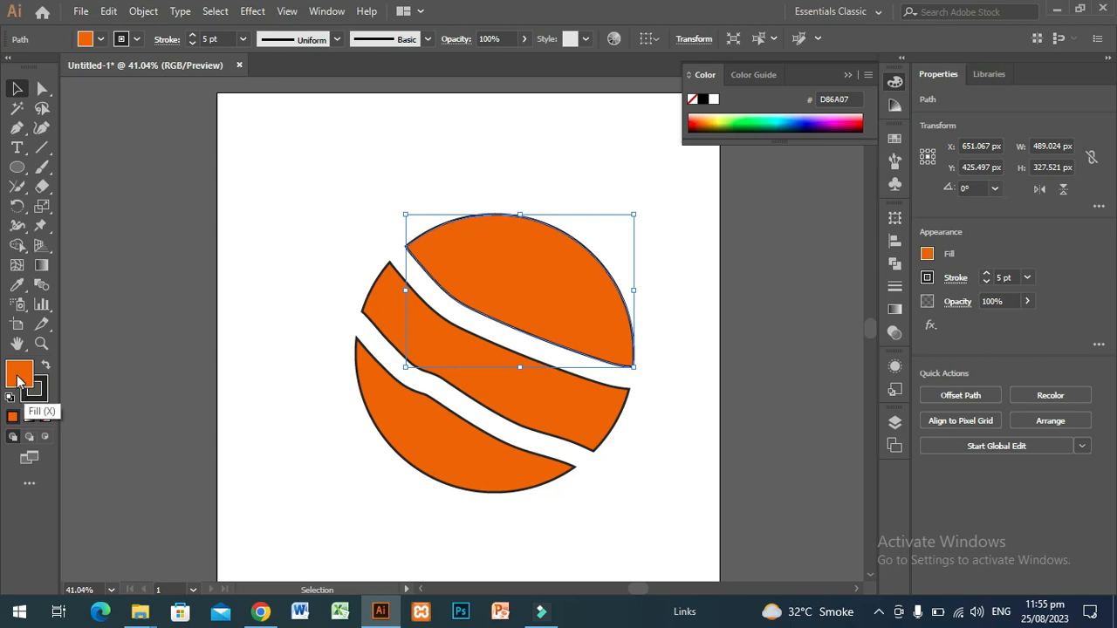
Step: Fill the topmost piece of the circle with dark blue 023766, and select the middle piece
double_click(20, 377)
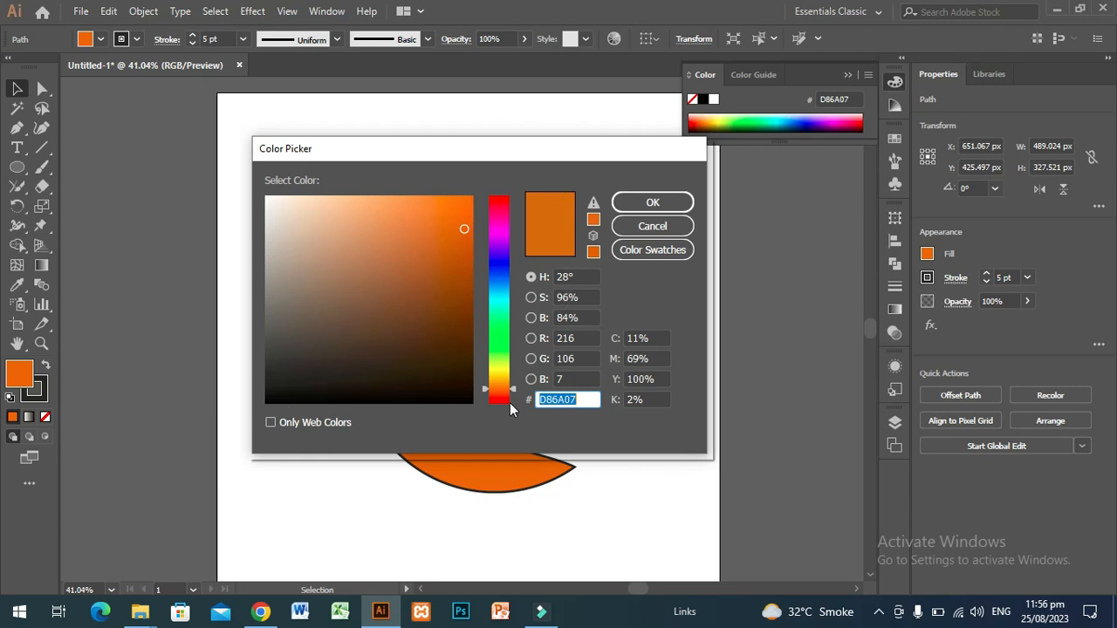
left_click_drag(514, 395, 513, 338)
mouse_move(512, 297)
left_mouse_down()
mouse_move(513, 255)
mouse_move(511, 399)
mouse_move(513, 284)
left_mouse_up()
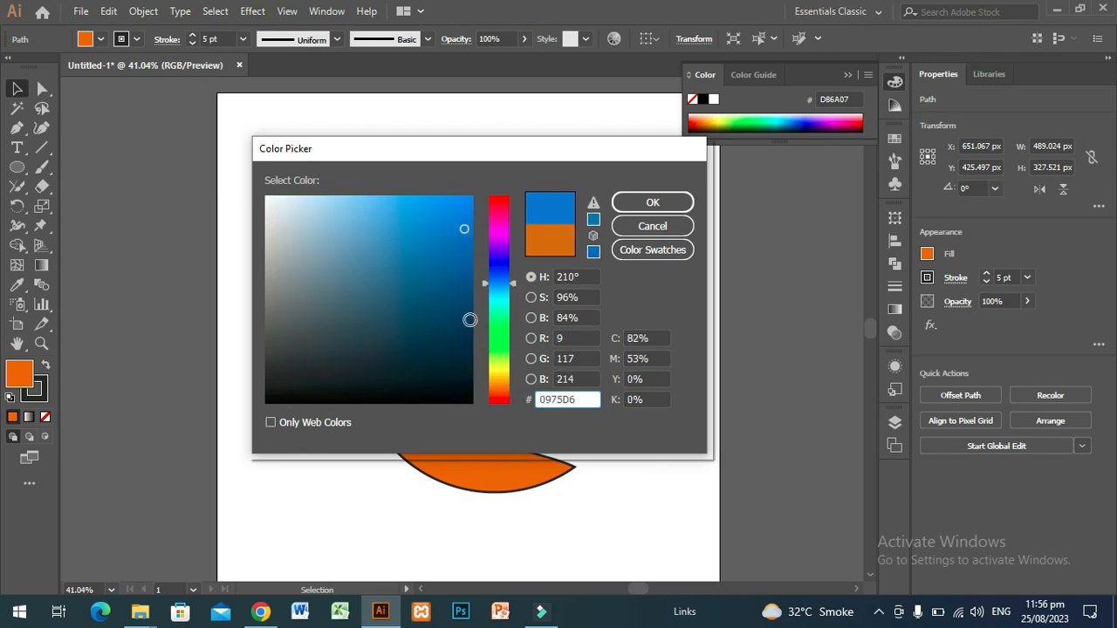
left_click(467, 320)
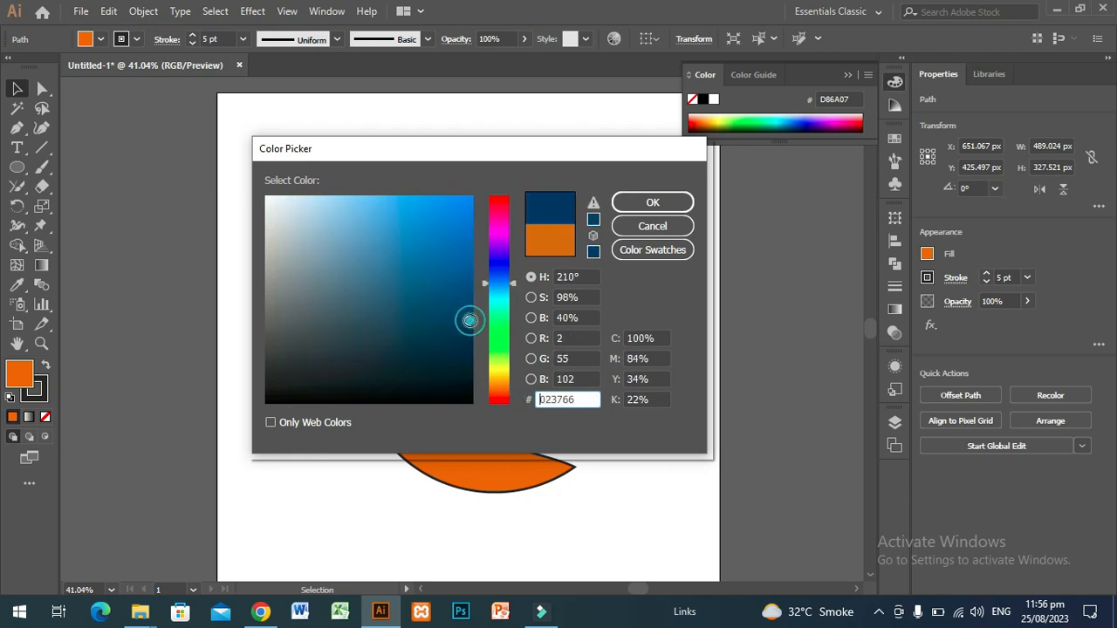
left_click(644, 202)
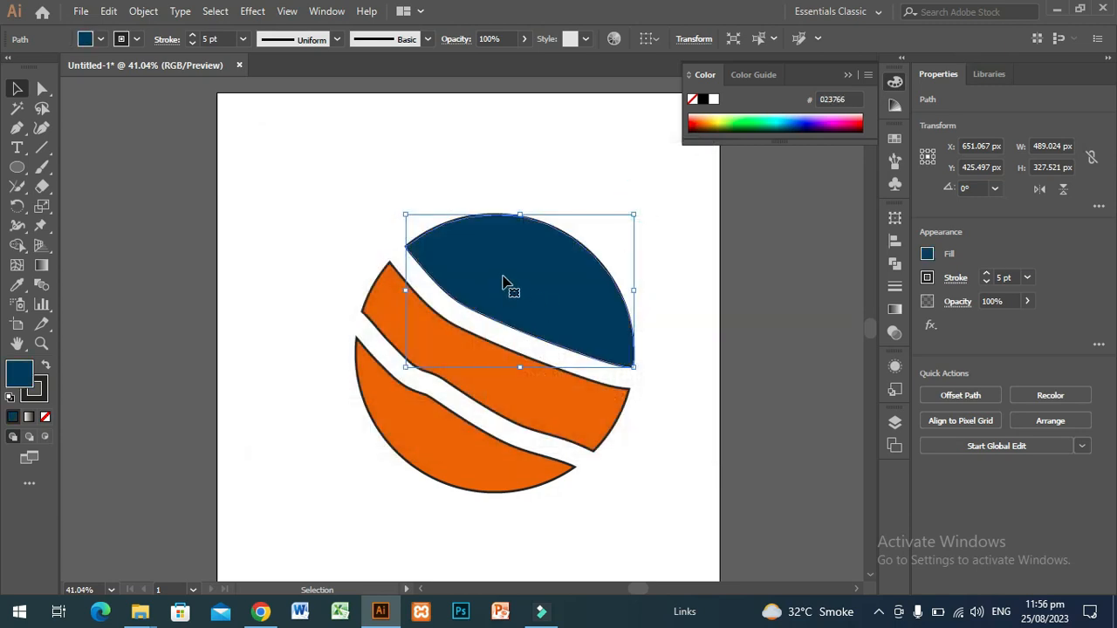
left_click(544, 427)
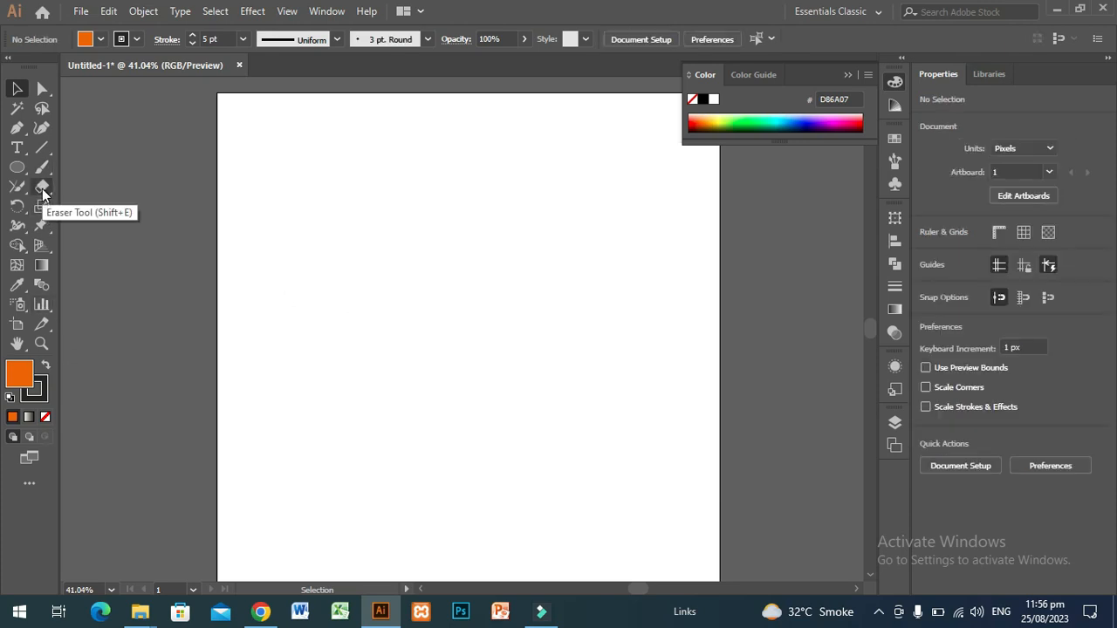
Step: Draw a square about 575 px wide on the empty artboard and remove its fill
right_click(42, 191)
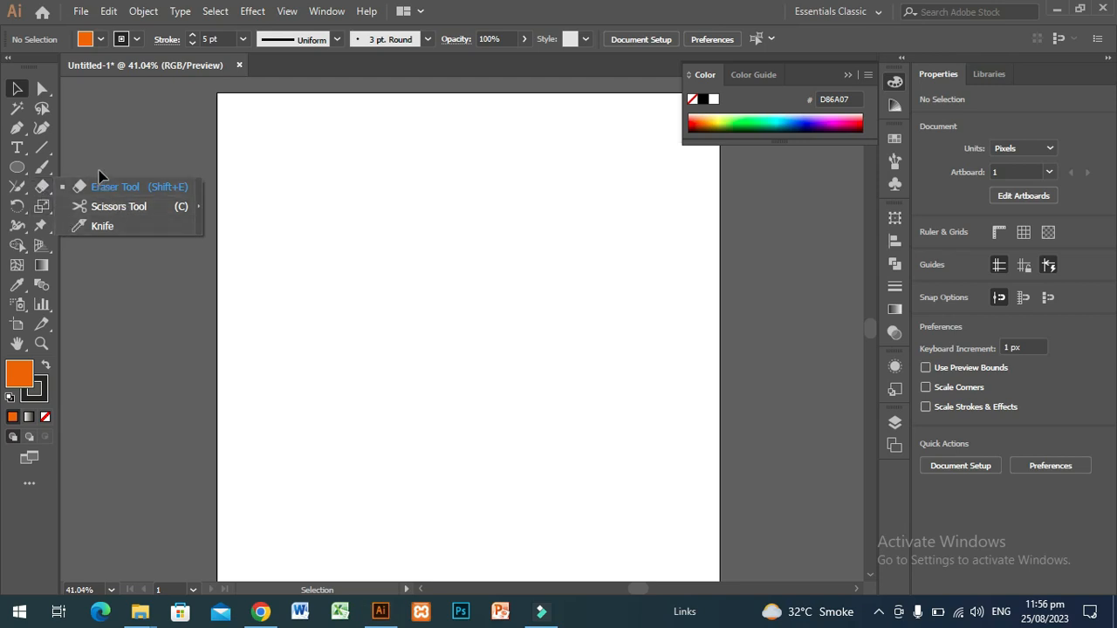
right_click(17, 169)
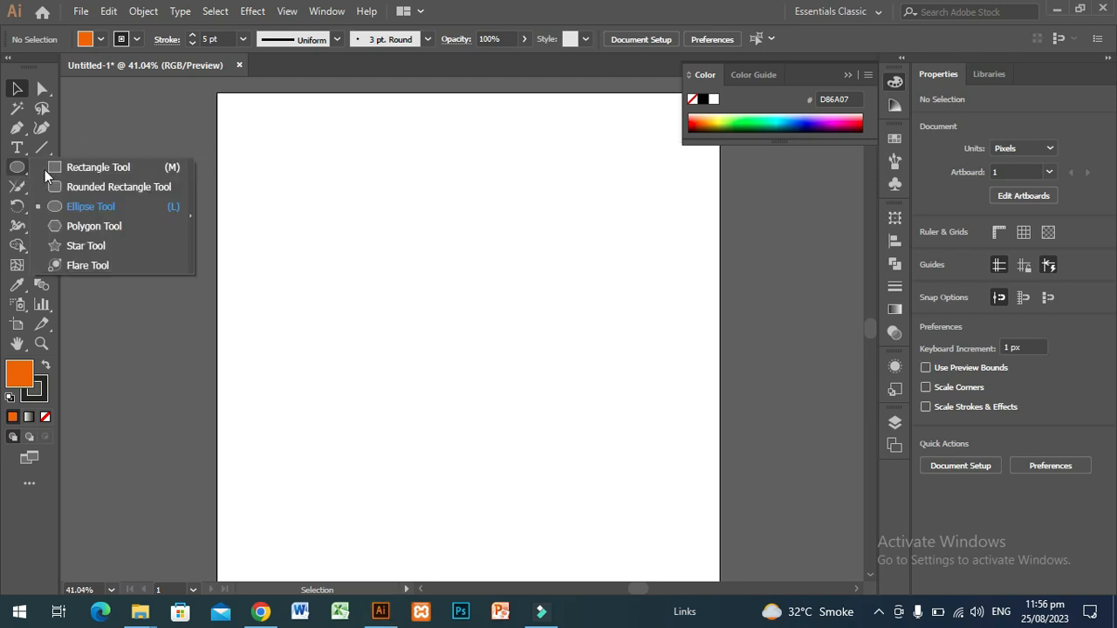
left_click(84, 167)
left_click_drag(335, 253, 604, 522)
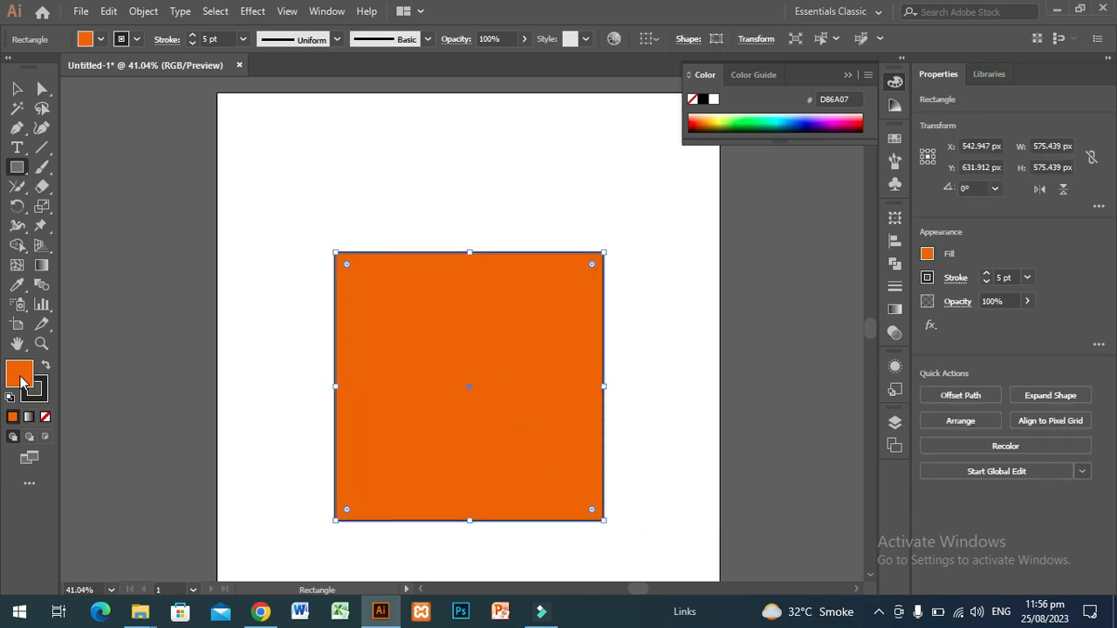
left_click(45, 419)
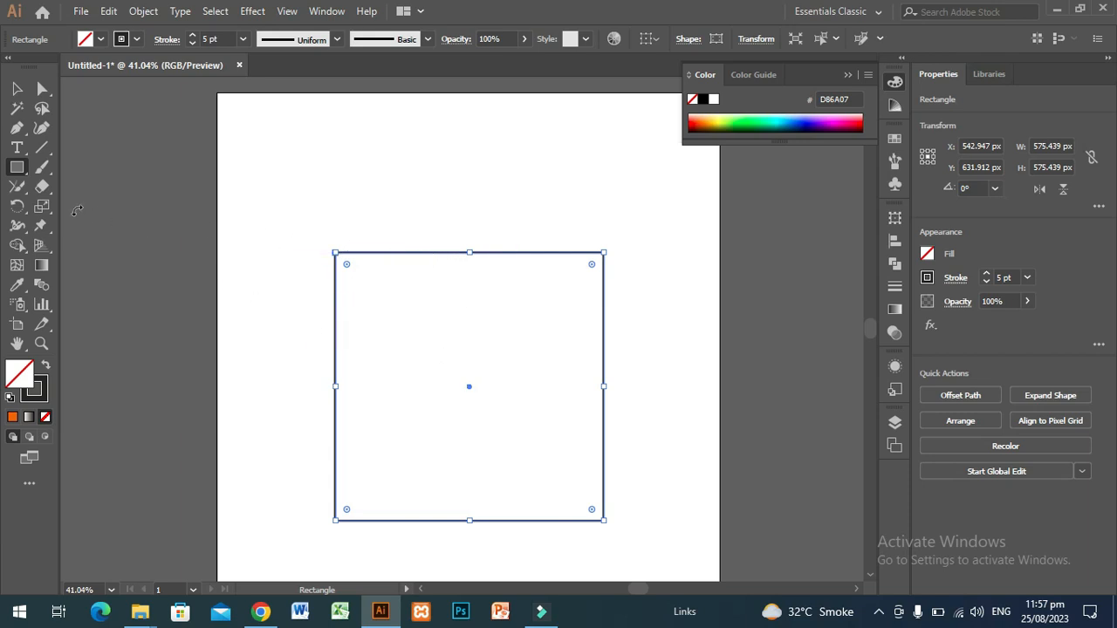
Step: Cut the square's top edge at two points with the Scissors tool and delete the segment between the cuts
left_click(43, 187)
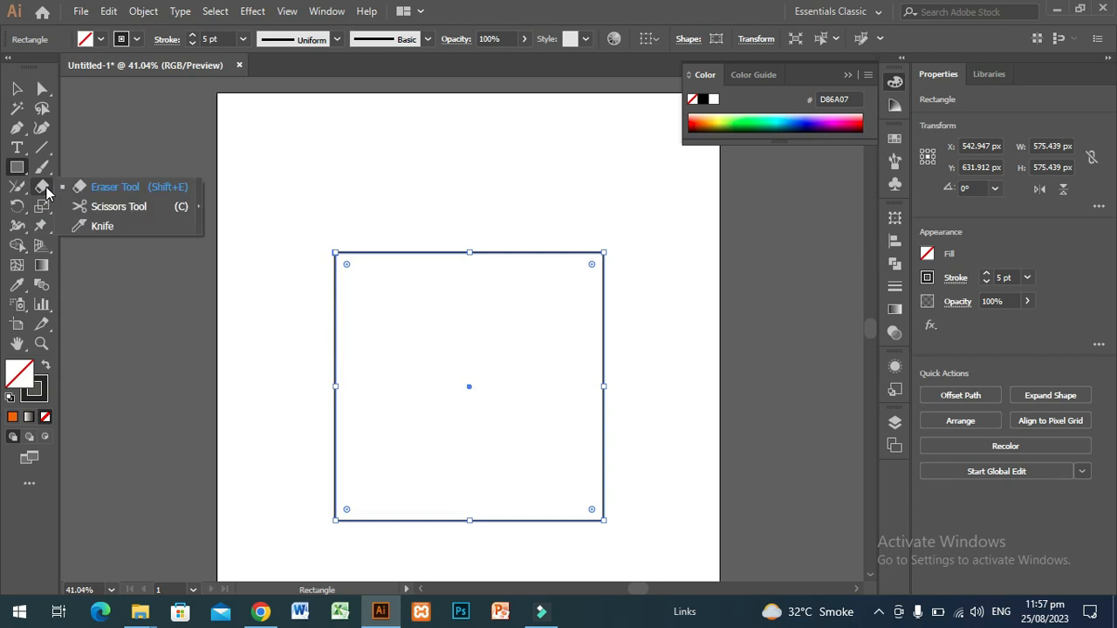
left_click(117, 207)
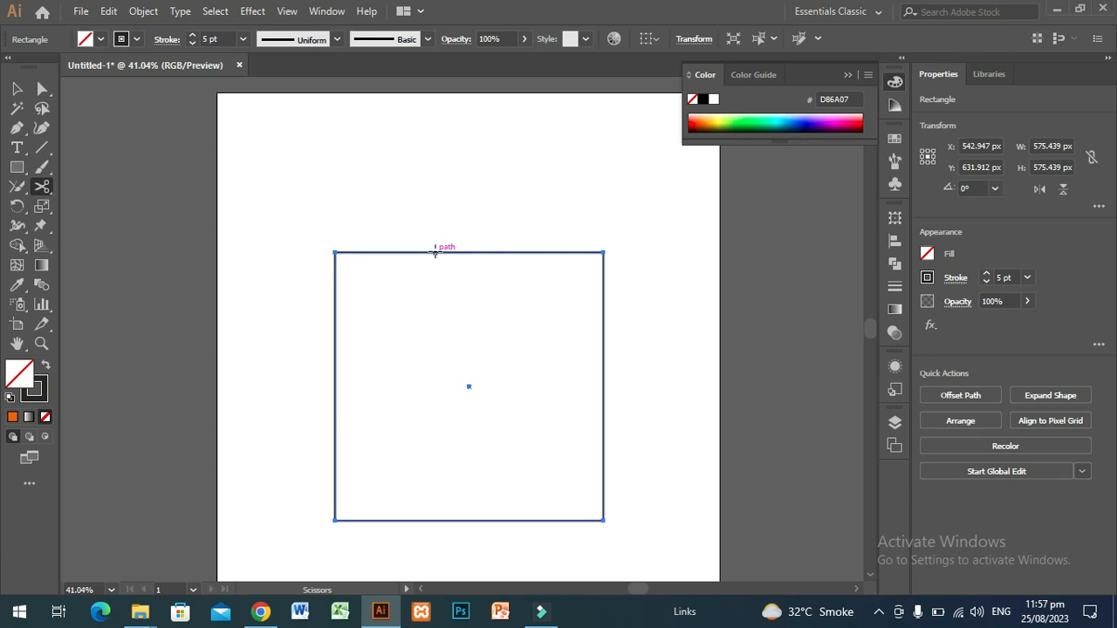
left_click(434, 253)
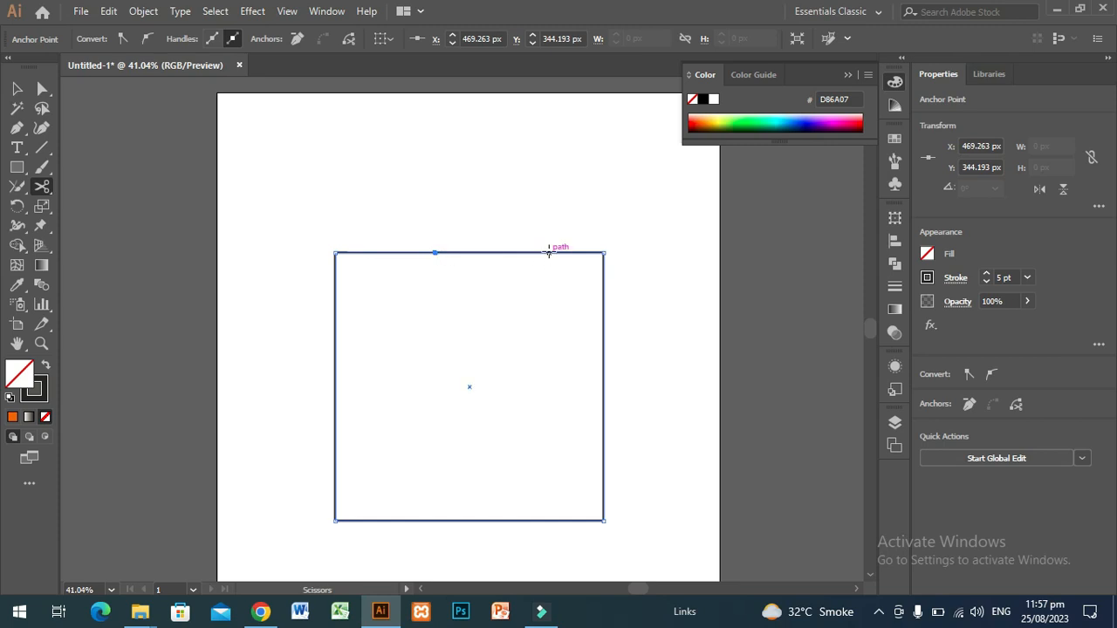
left_click(548, 252)
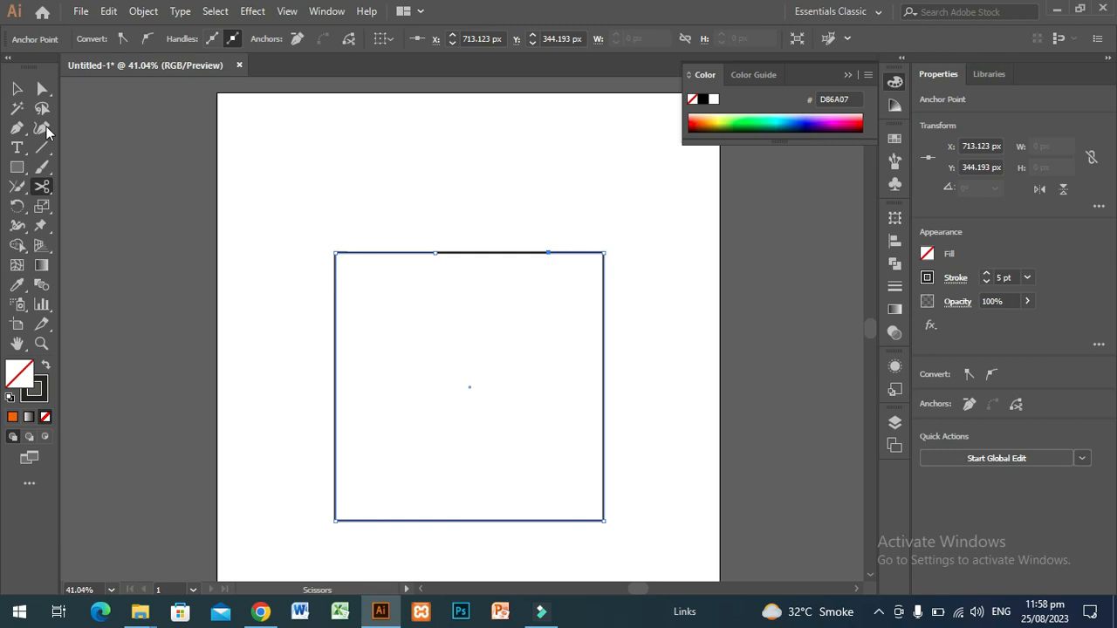
left_click(16, 88)
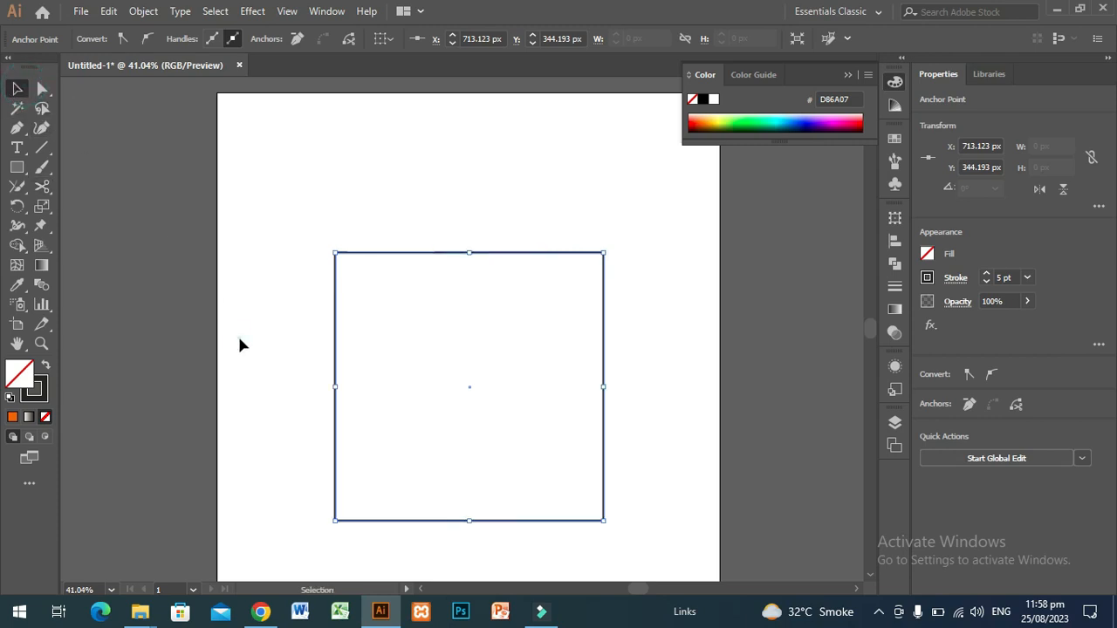
left_click(241, 344)
left_click(496, 260)
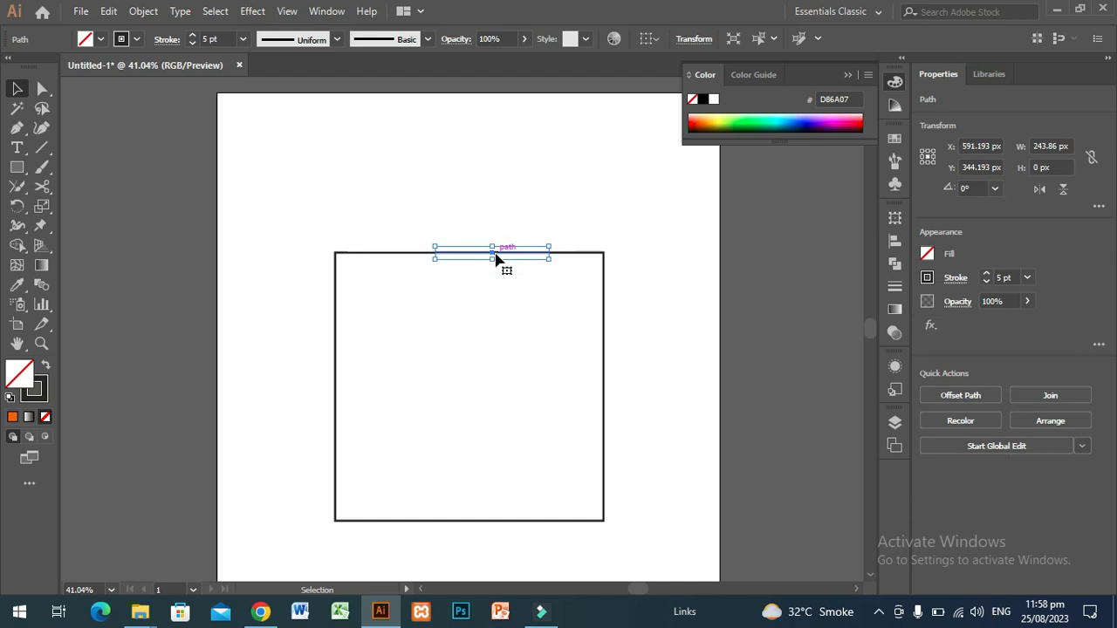
left_click_drag(496, 260, 494, 229)
key("Delete")
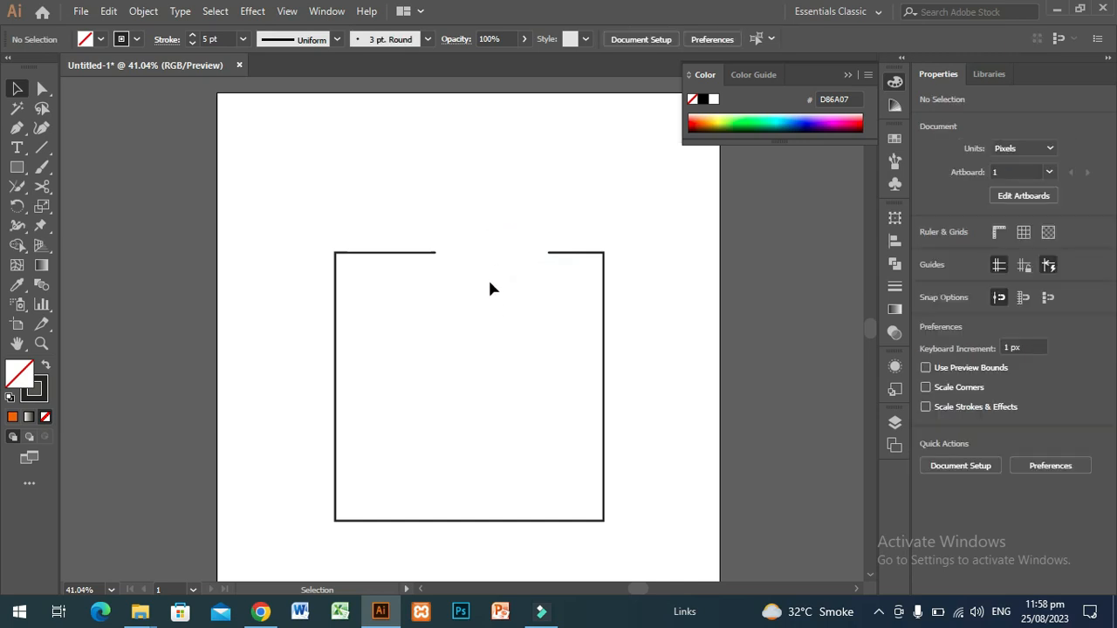
Step: Restore the uncut orange-filled square and slice it from top to bottom through the middle with the Knife tool
key("ctrl")
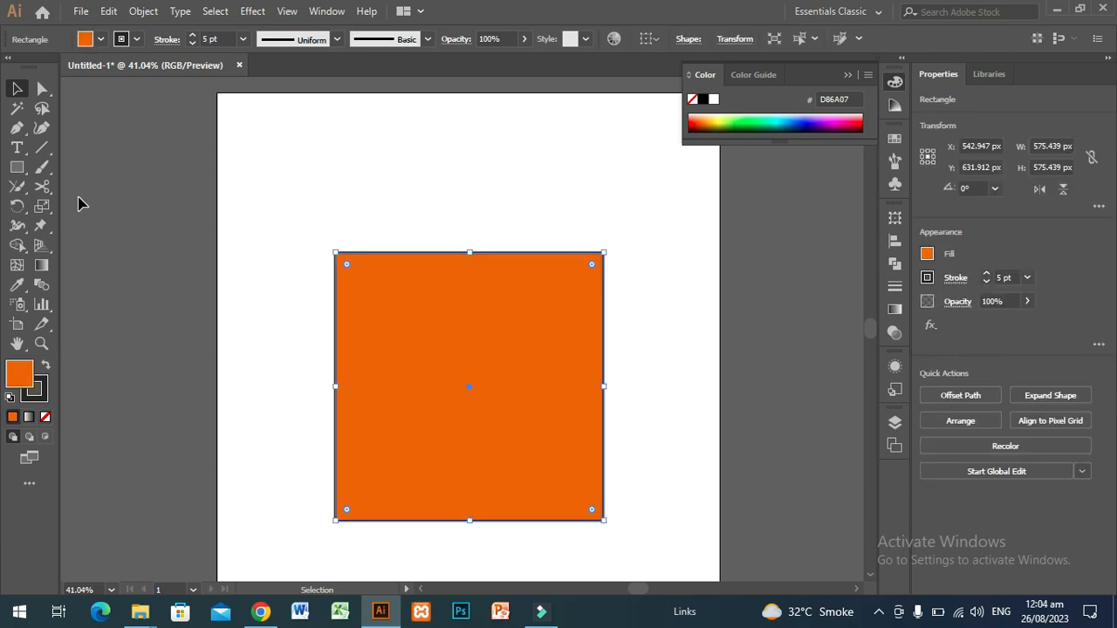
left_click(41, 187)
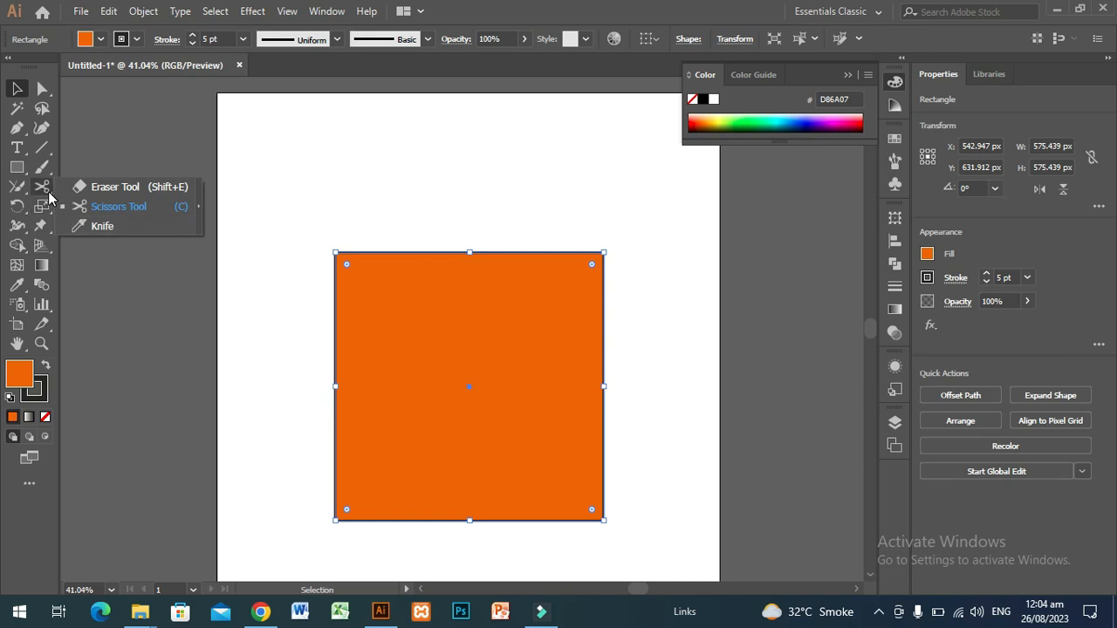
left_click(103, 226)
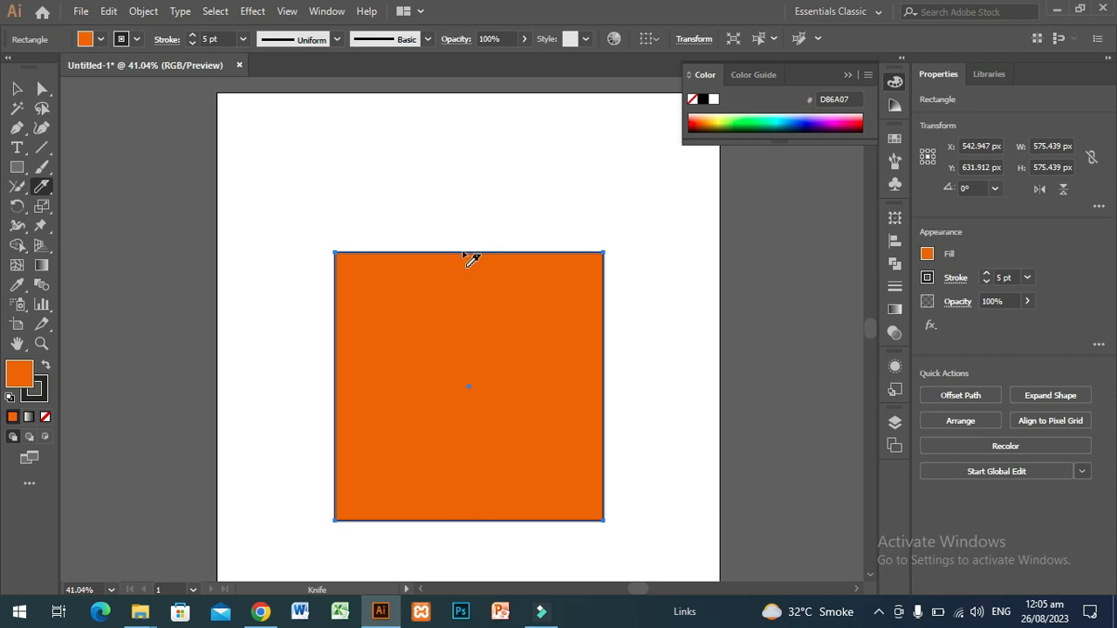
left_click(462, 232)
left_click_drag(463, 232, 478, 536)
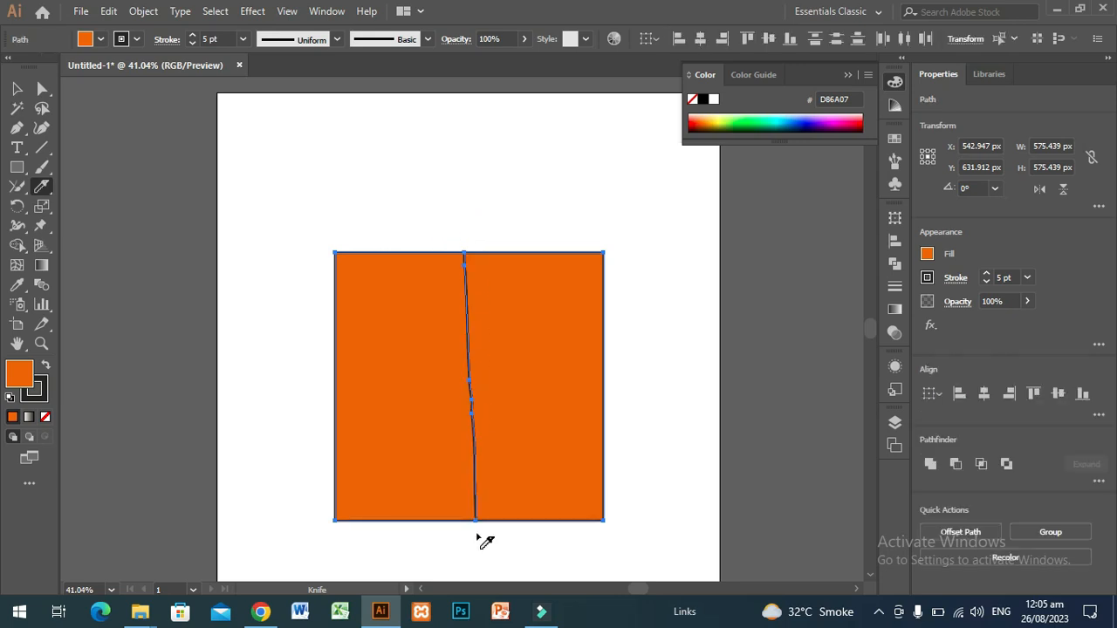
Step: Slice horizontally across both halves with the Knife tool to divide the square into four pieces, and deselect everything
left_click(297, 387)
left_click_drag(297, 387, 648, 387)
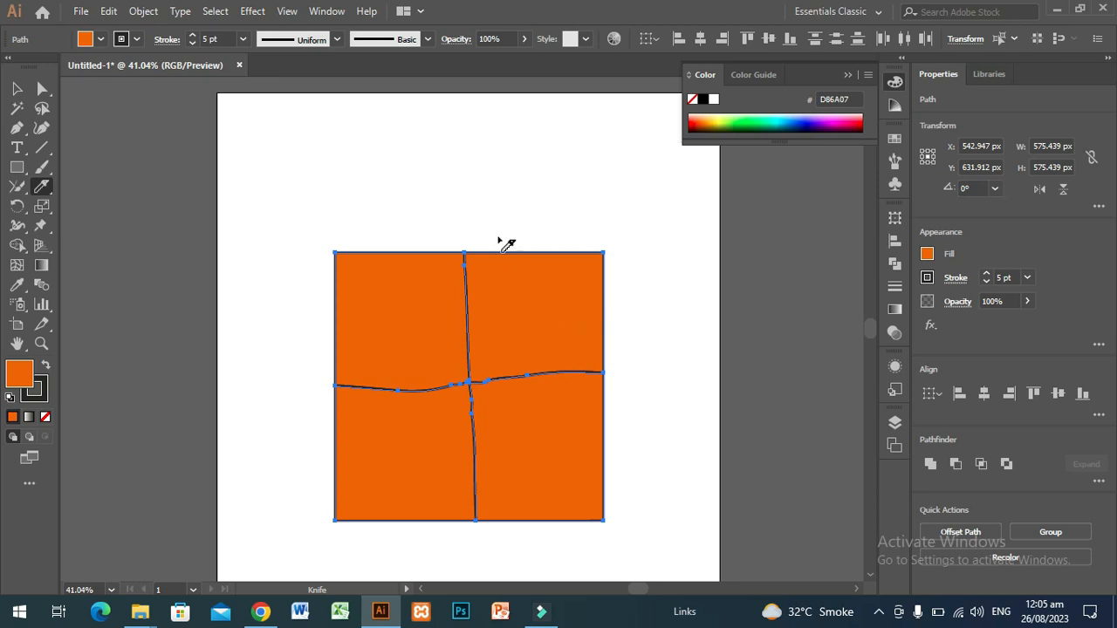
left_click(17, 88)
left_click(222, 229)
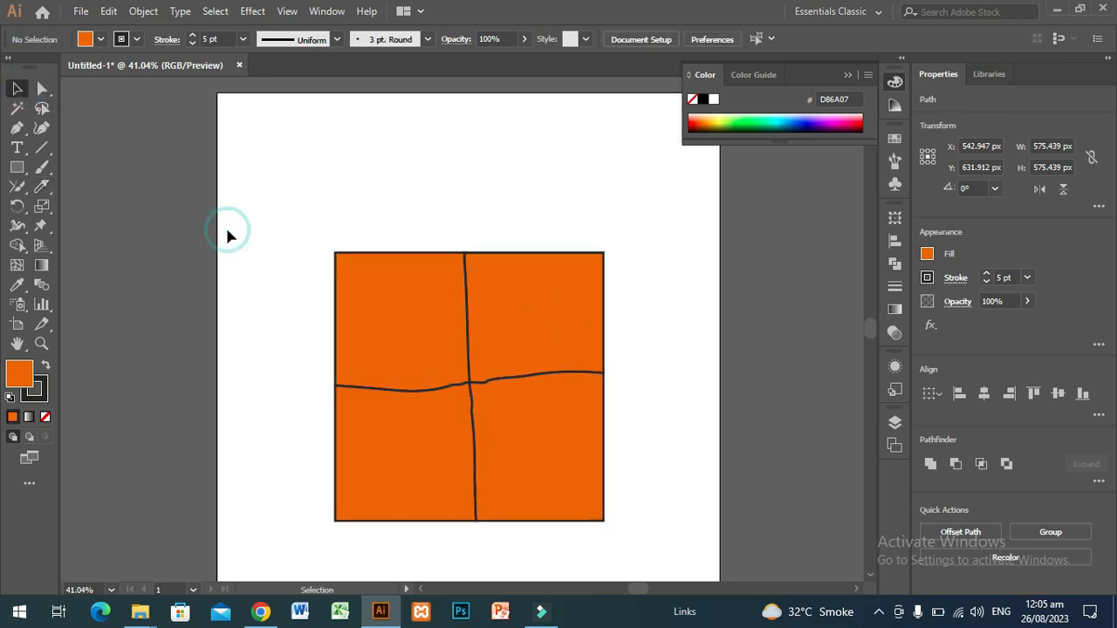
Step: Move the four pieces of the square apart so that gaps separate them
left_click(418, 322)
left_click_drag(417, 322, 381, 303)
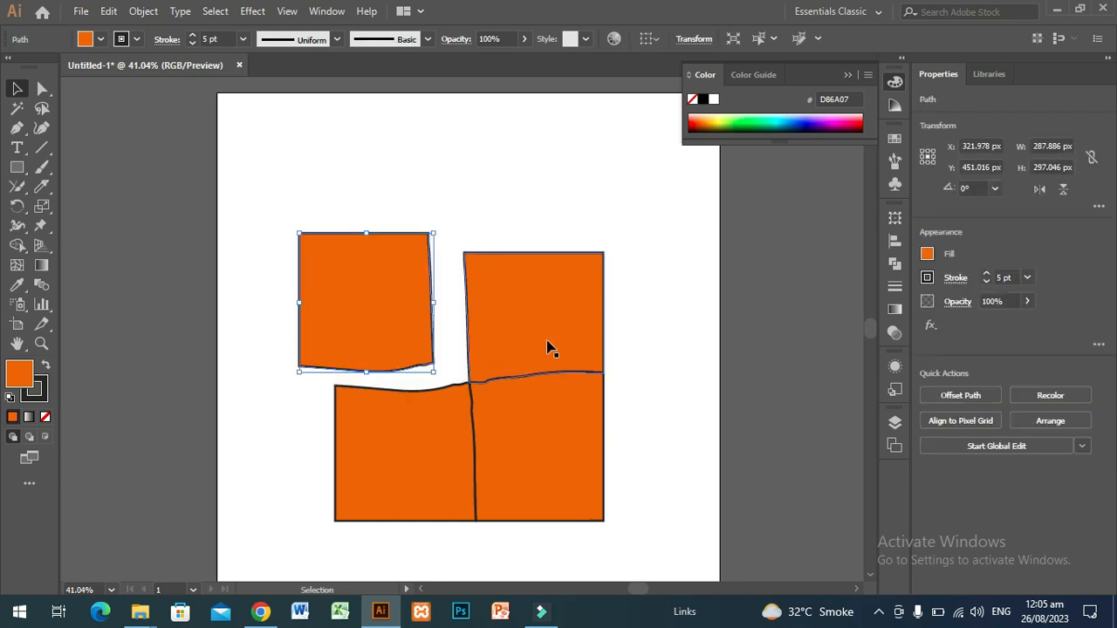
left_click_drag(549, 339, 549, 327)
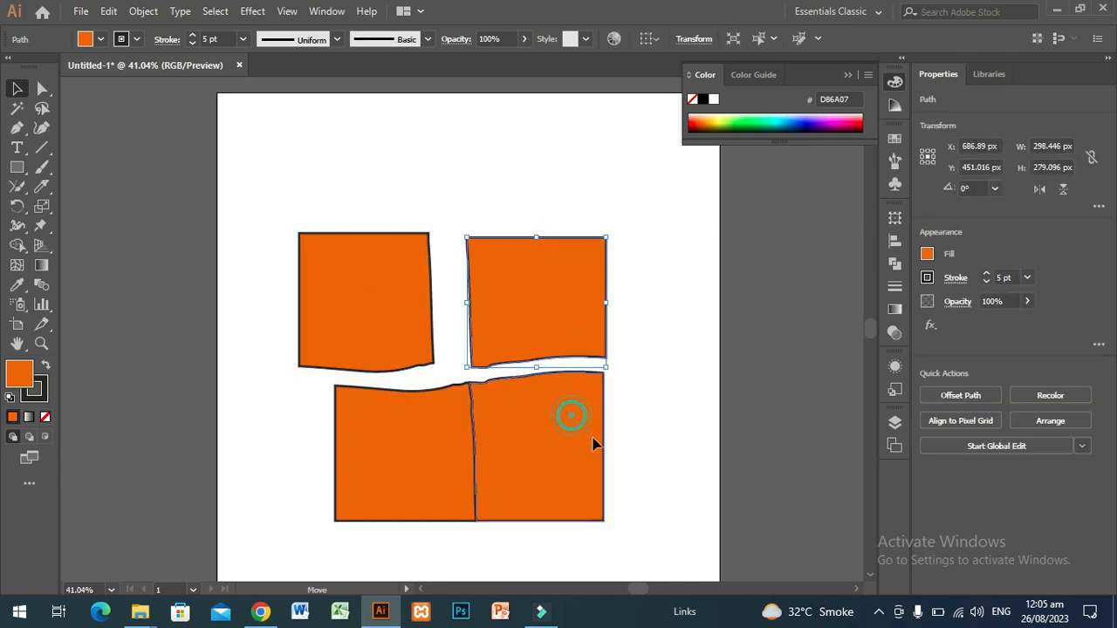
left_click_drag(571, 417, 593, 439)
left_click_drag(417, 439, 394, 479)
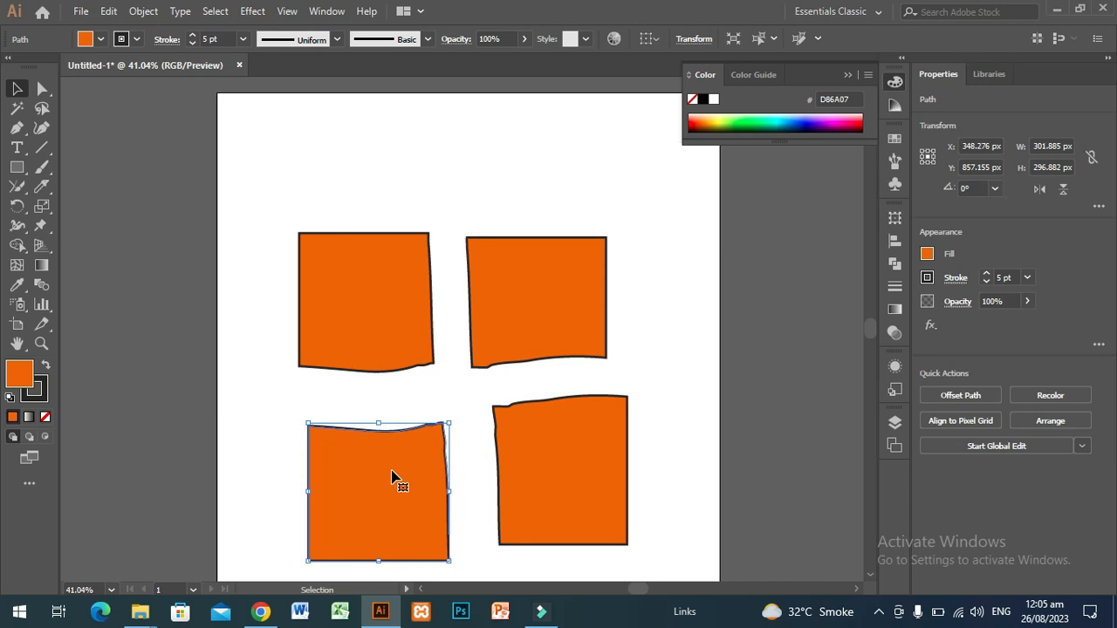
Step: Undo the piece moves and the horizontal knife cut, back to the square split only by the vertical cut
key("ctrl")
key("ctrl+z")
key("ctrl+z")
key("ctrl+z")
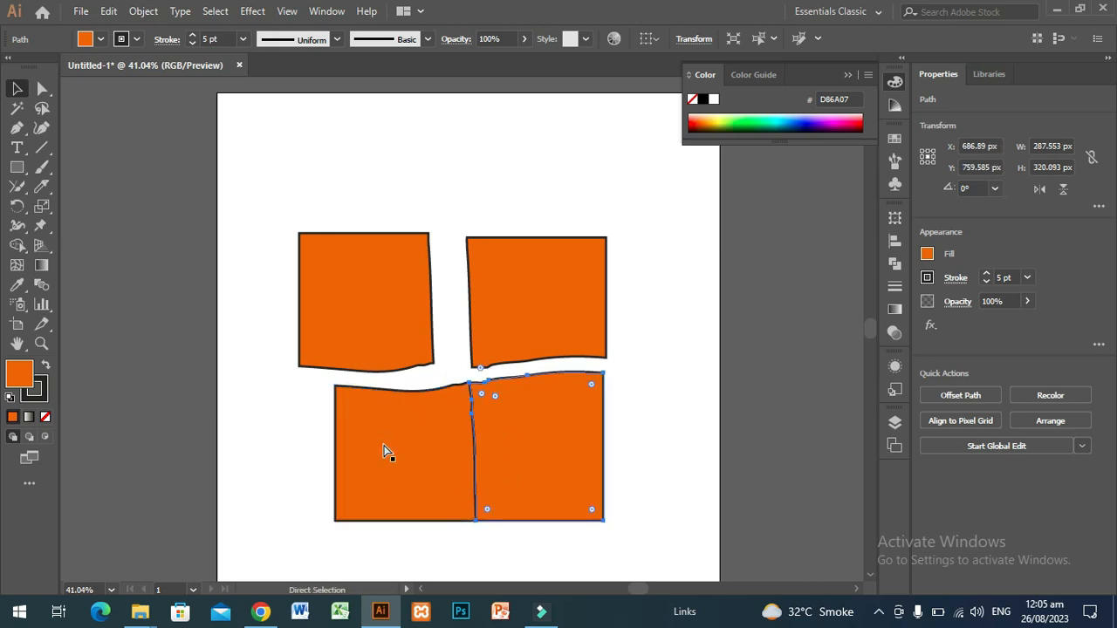
key("ctrl+z")
key("ctrl+z")
key("ctrl+z")
key("ctrl+z")
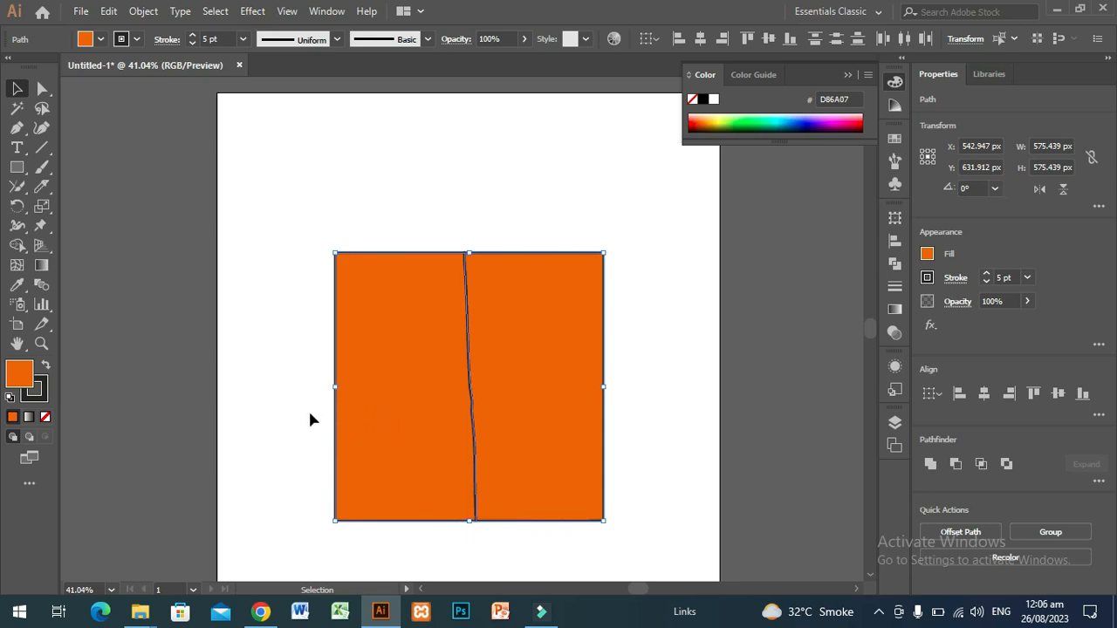
Step: Make a near-vertical Knife cut inside the square's left half, stopping short of its edges, and select each half to check the pieces
left_click(41, 186)
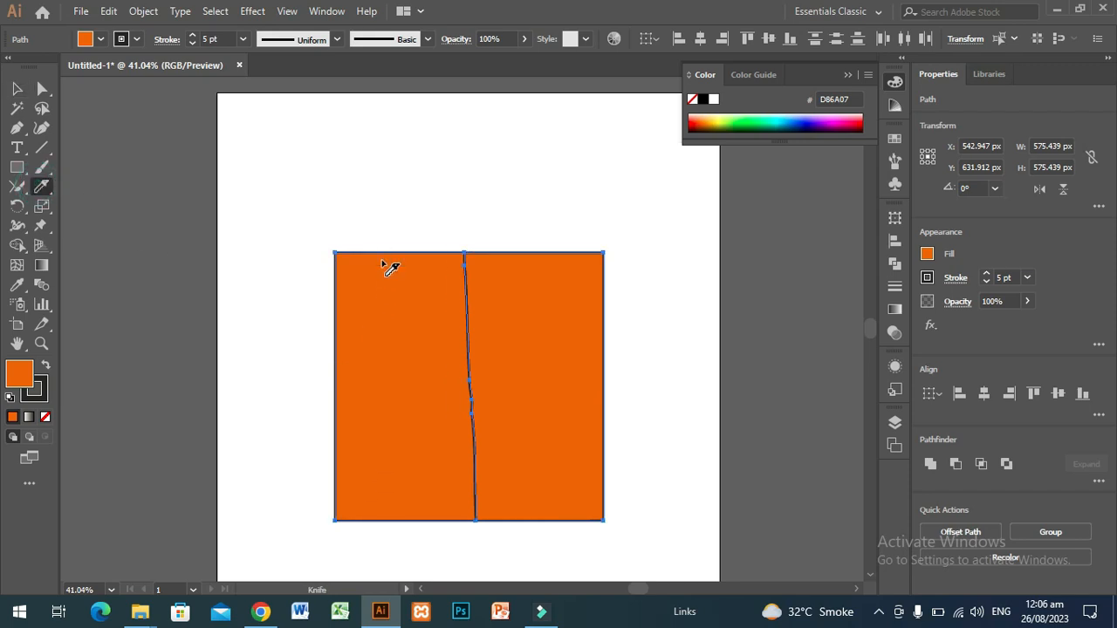
left_click_drag(382, 261, 398, 522)
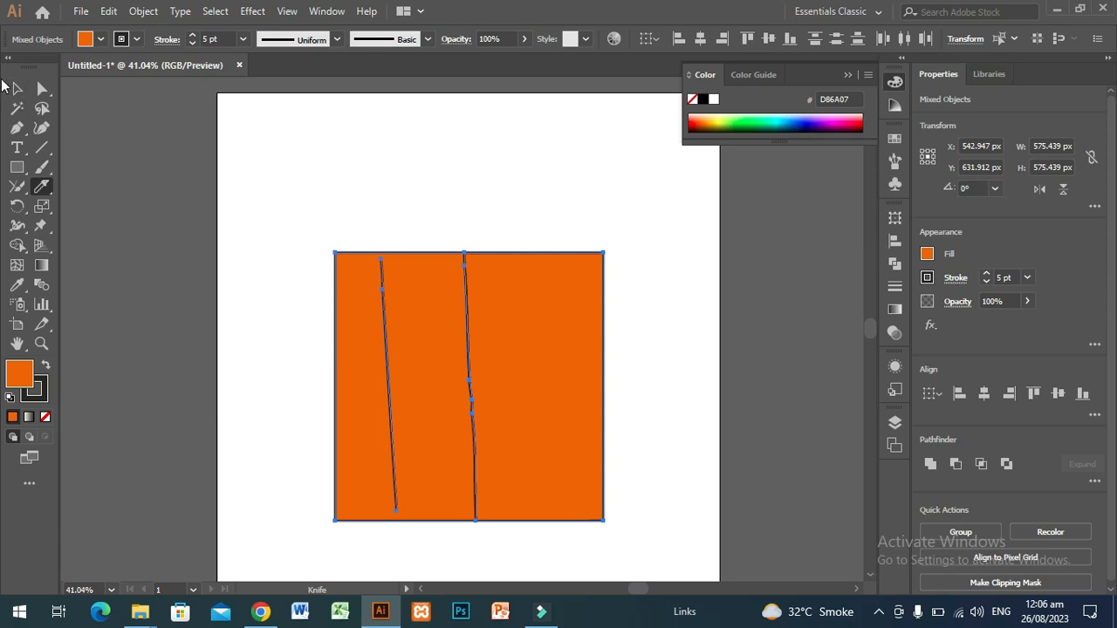
key("v")
left_click(281, 346)
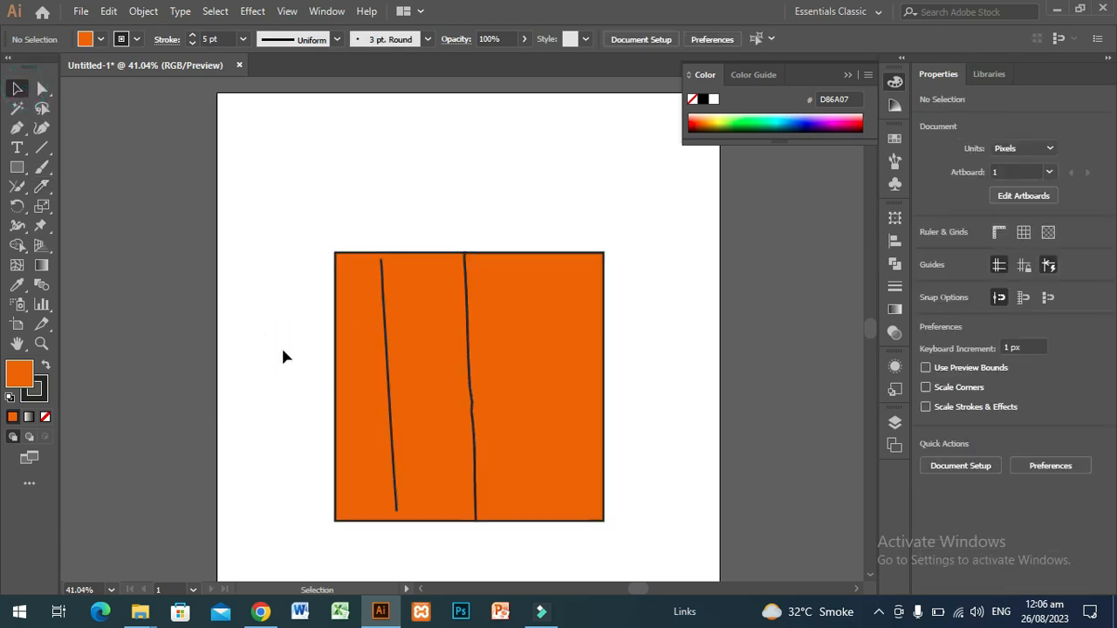
left_click(389, 396)
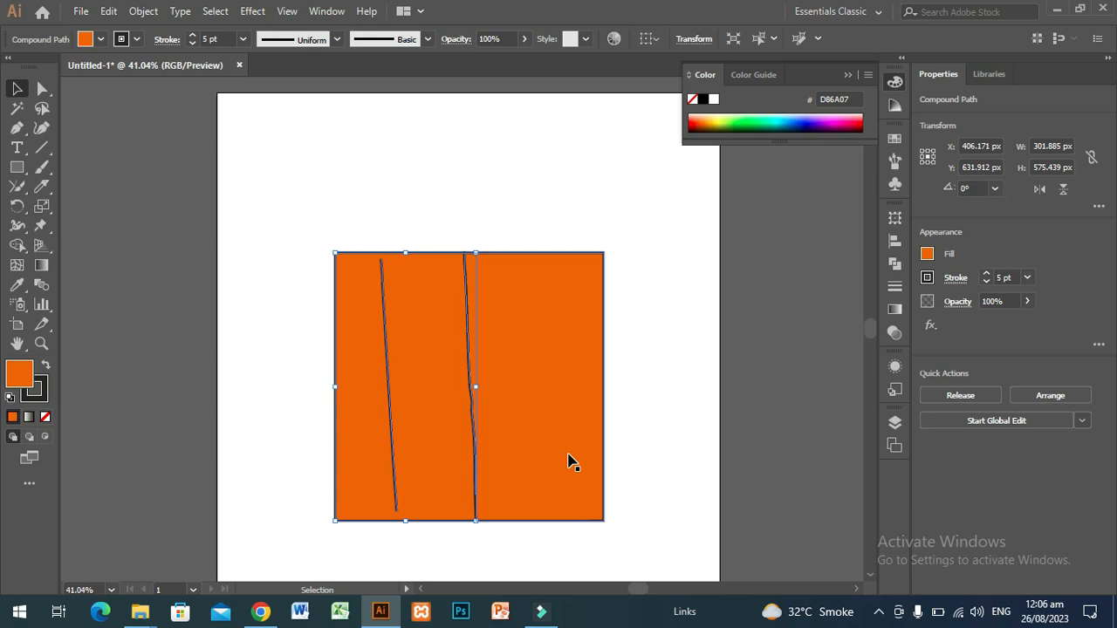
left_click(544, 403)
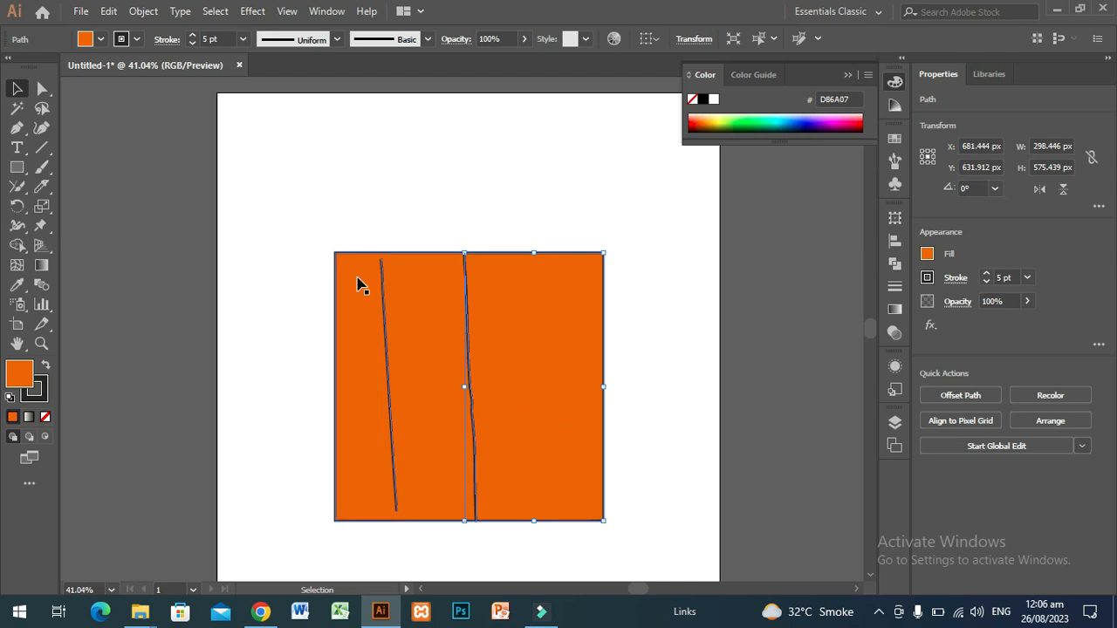
left_click(878, 612)
left_click(917, 544)
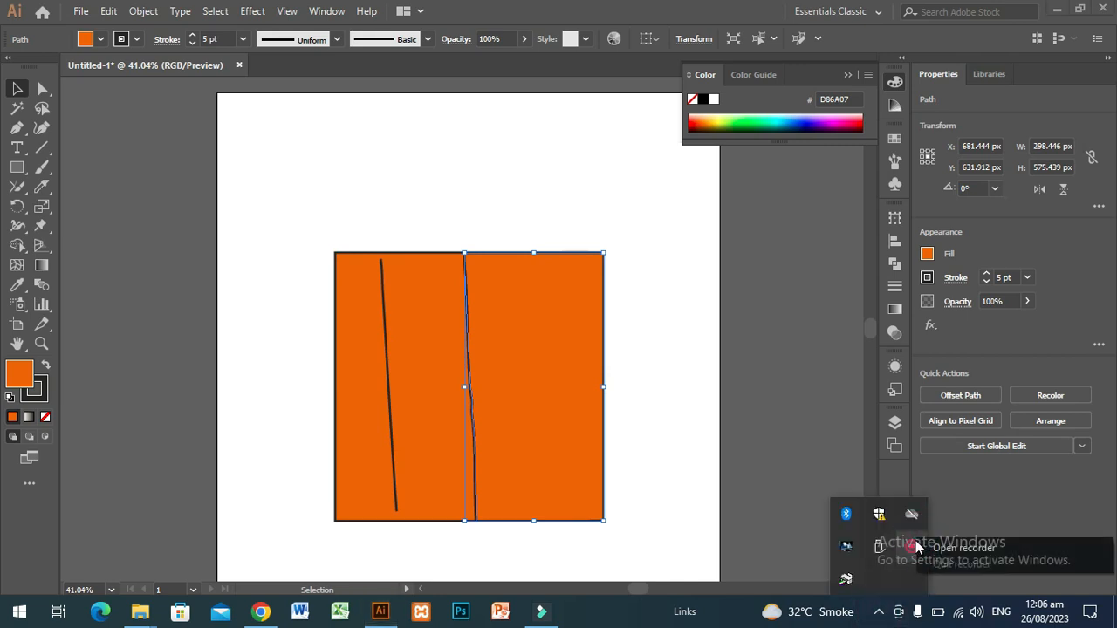
left_click(842, 580)
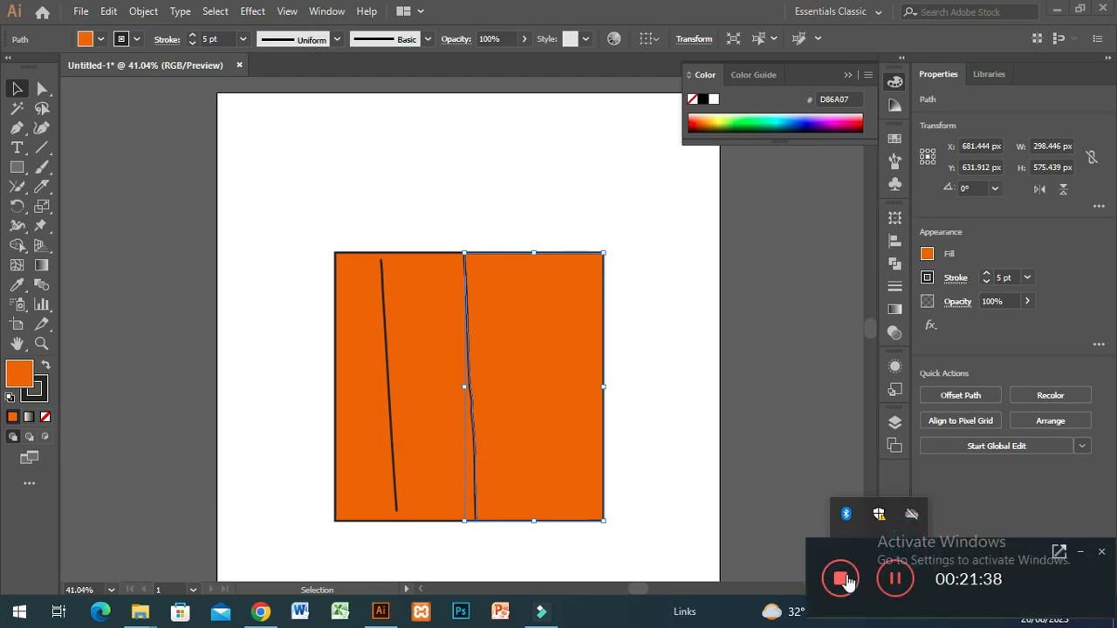